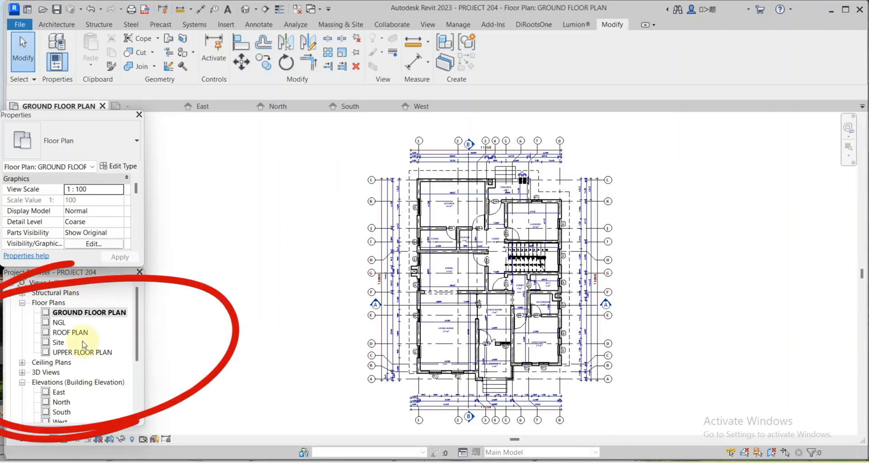
# Load the A3 DEF.rfa titleblock from the dest folder and create sheet A002 with it.
pyautogui.scroll(-4, 83, 342)
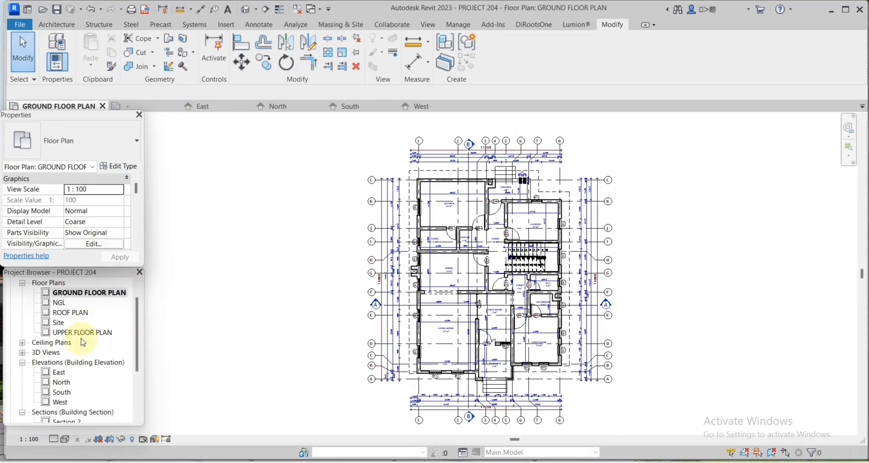
pyautogui.scroll(-1, 78, 351)
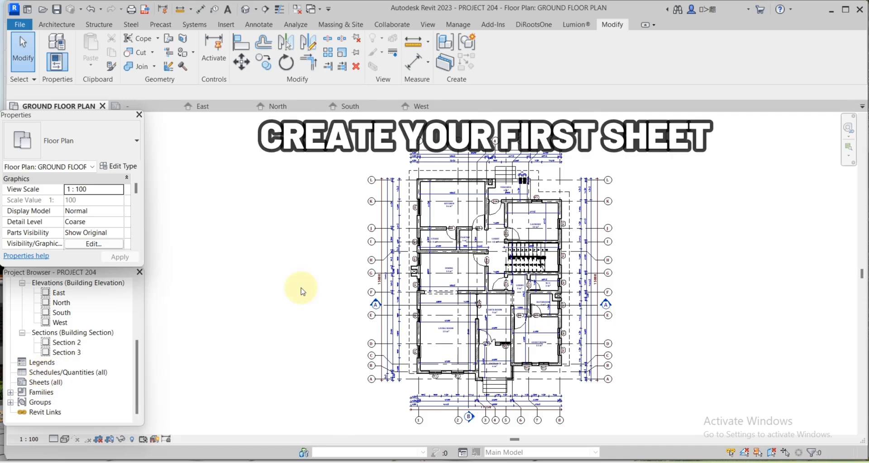
pyautogui.click(44, 385)
pyautogui.rightClick(44, 385)
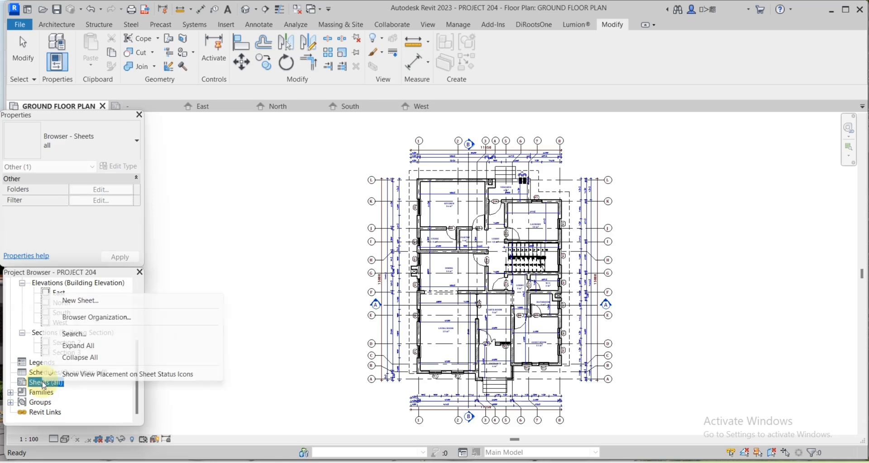
pyautogui.click(78, 309)
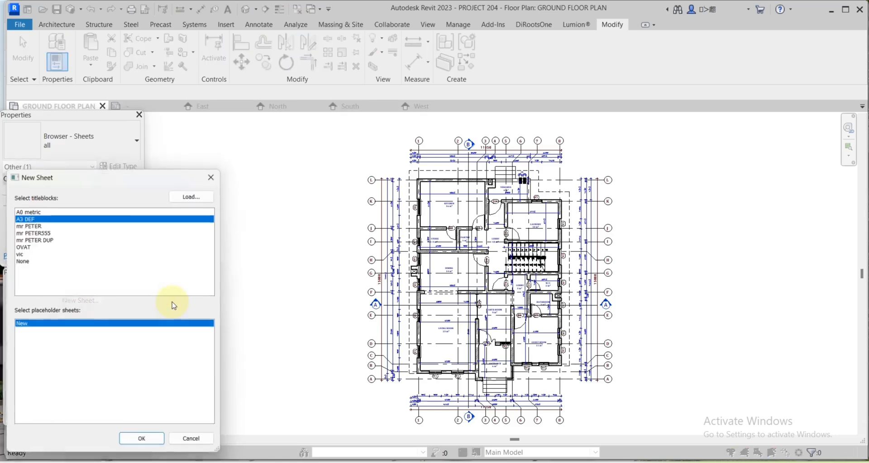
pyautogui.click(197, 195)
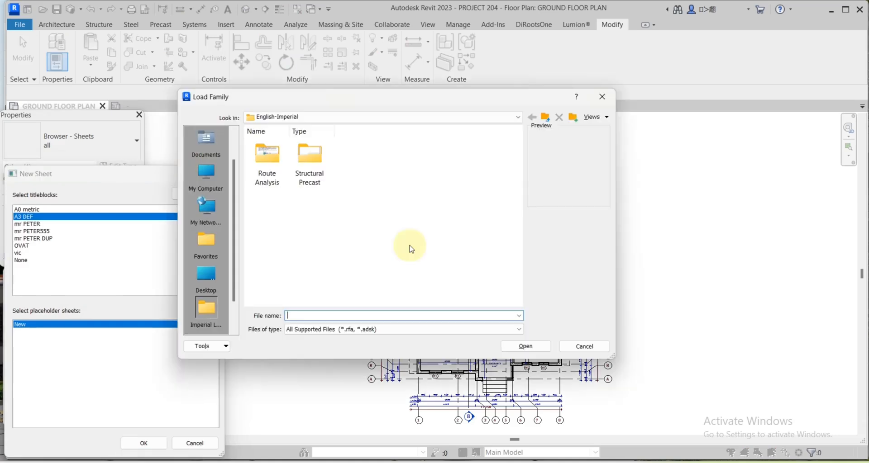
pyautogui.click(352, 159)
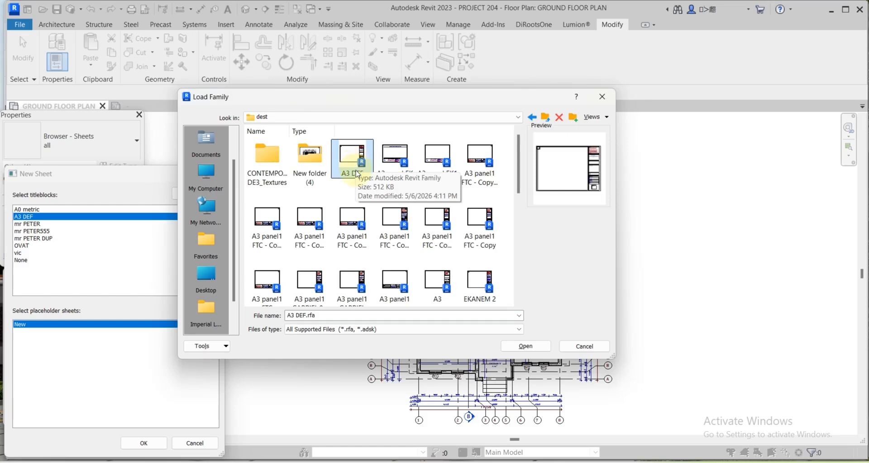
pyautogui.click(526, 347)
pyautogui.click(143, 443)
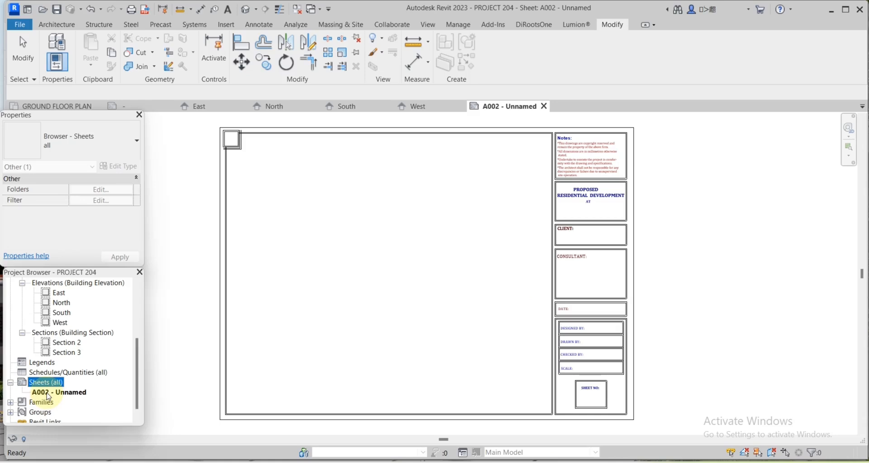
pyautogui.click(47, 394)
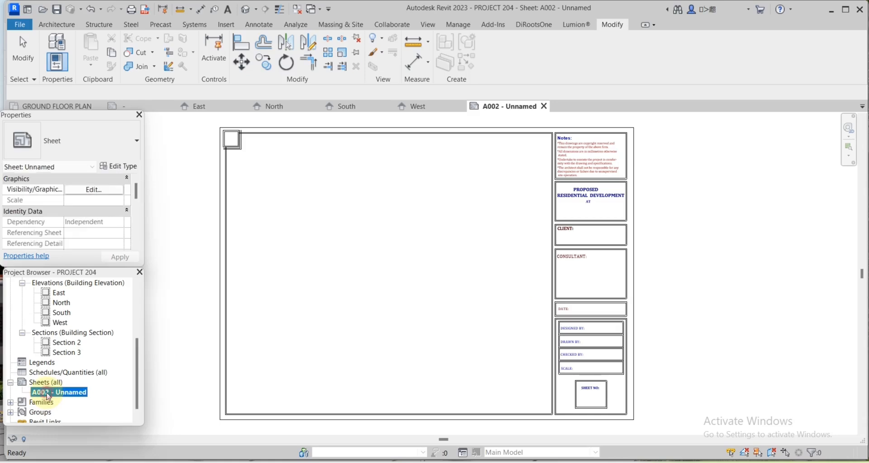
# Create sheet A003 using the A3 DEF titleblock.
pyautogui.doubleClick(47, 393)
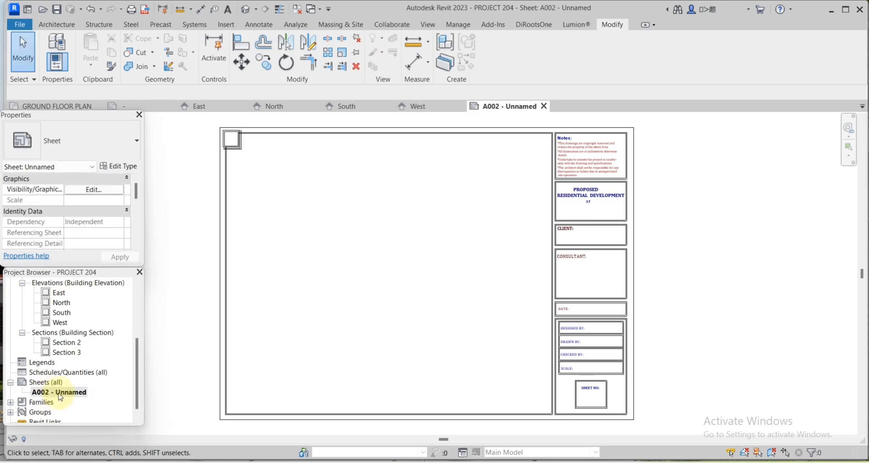
pyautogui.click(47, 383)
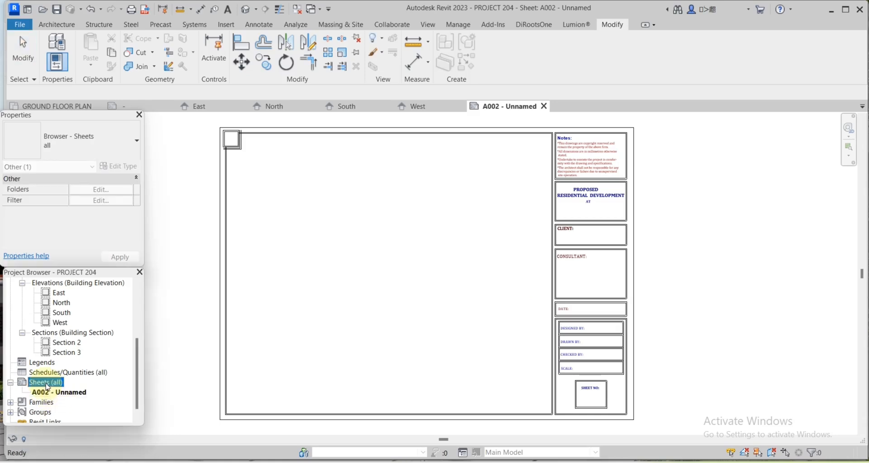
pyautogui.rightClick(47, 387)
pyautogui.click(92, 291)
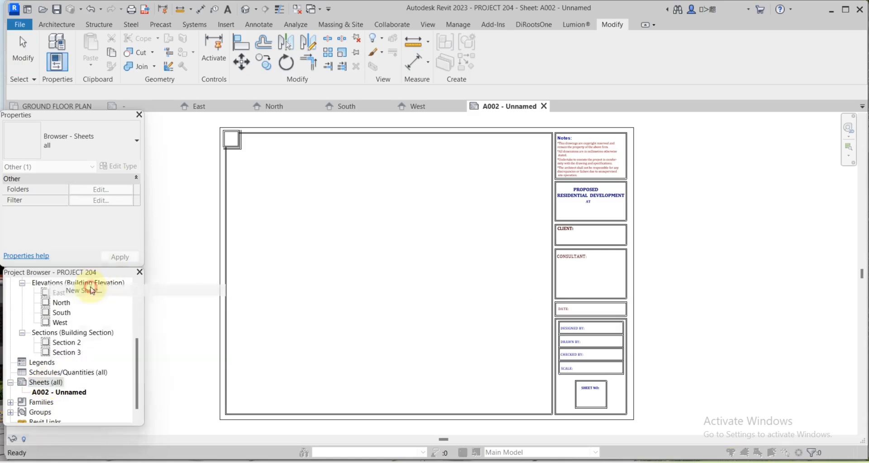
pyautogui.click(36, 217)
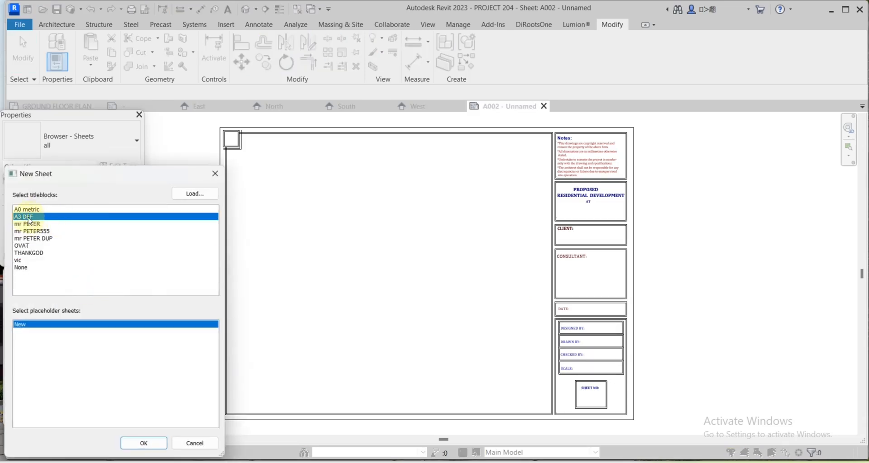
pyautogui.click(142, 443)
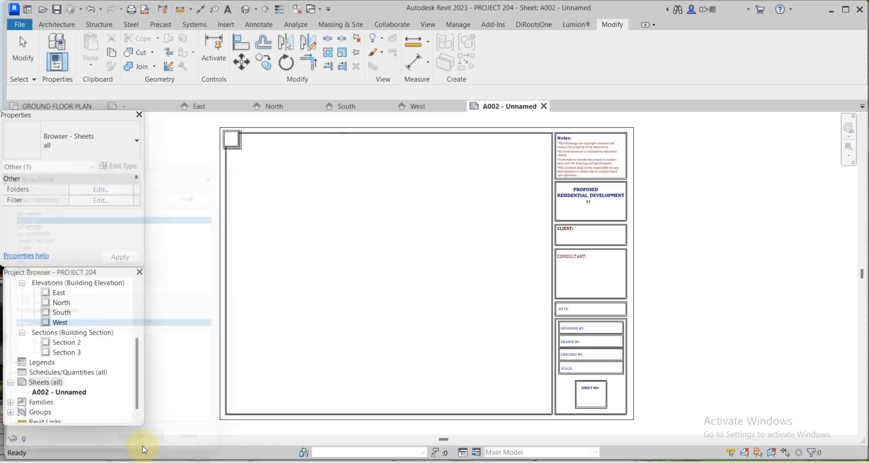
# Add the remaining new sheets up to A006, each with the A3 DEF titleblock.
pyautogui.rightClick(45, 382)
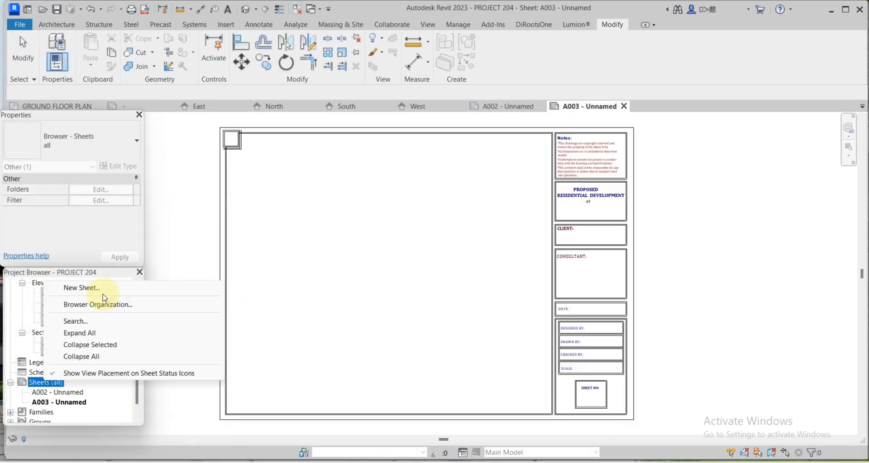
pyautogui.click(104, 298)
pyautogui.click(38, 217)
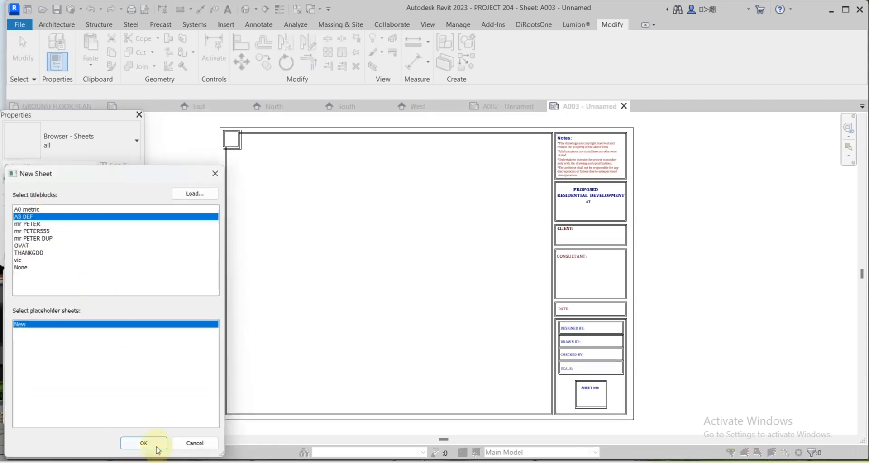
pyautogui.click(152, 444)
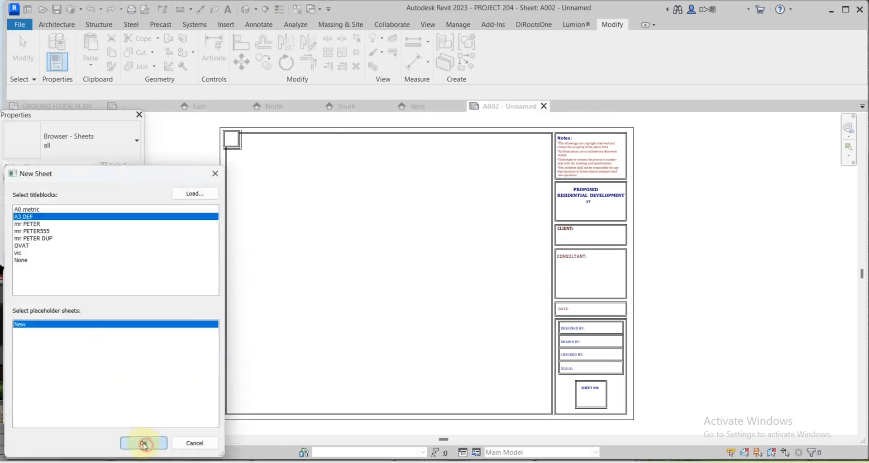
pyautogui.click(139, 442)
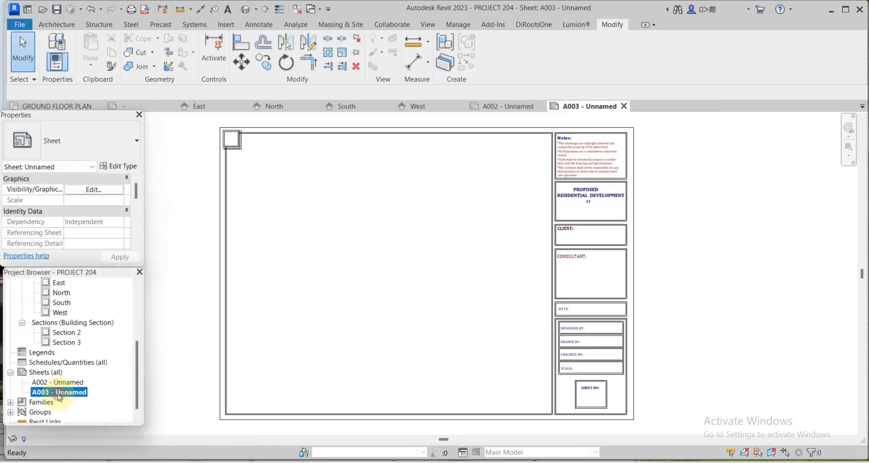
pyautogui.rightClick(64, 370)
pyautogui.click(90, 277)
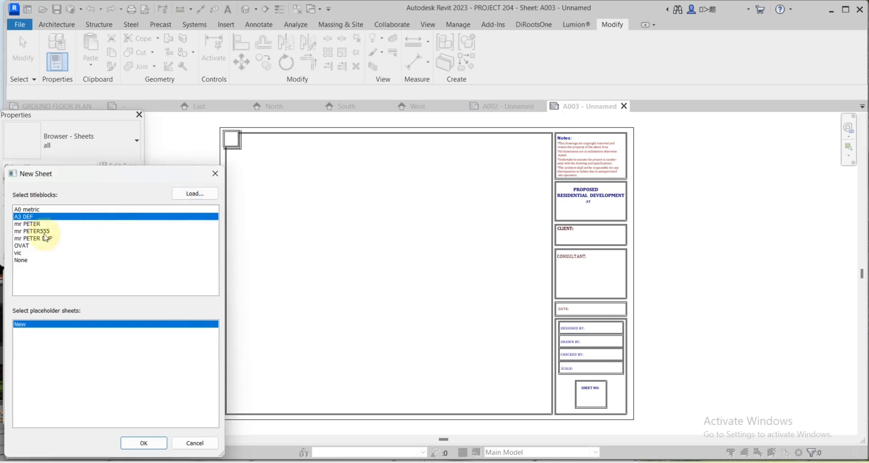
pyautogui.click(142, 442)
pyautogui.rightClick(63, 372)
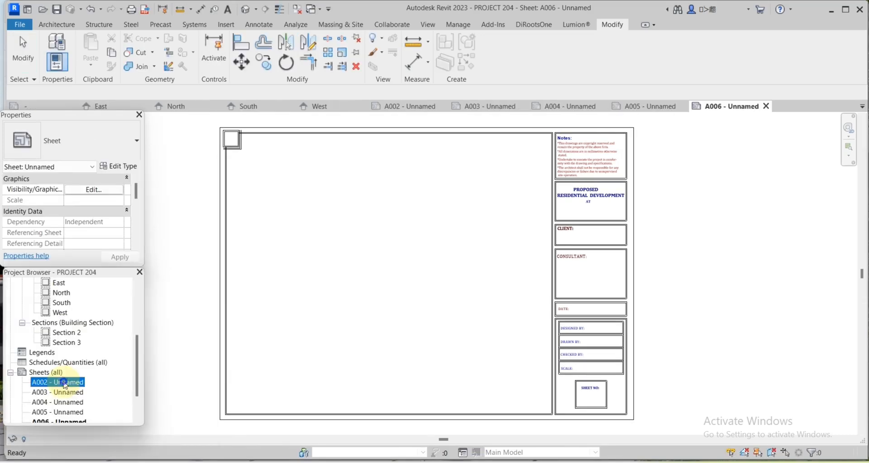
# Rename sheet A002 from Unnamed to FLOOR PLAN.
pyautogui.rightClick(65, 385)
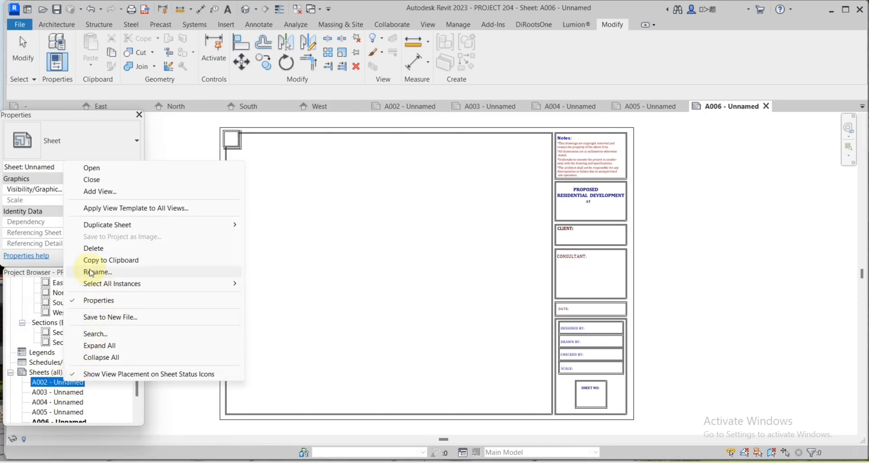
pyautogui.click(91, 272)
pyautogui.click(101, 362)
pyautogui.moveTo(97, 365); pyautogui.dragTo(1, 366)
pyautogui.write('FLOOR PLAN')
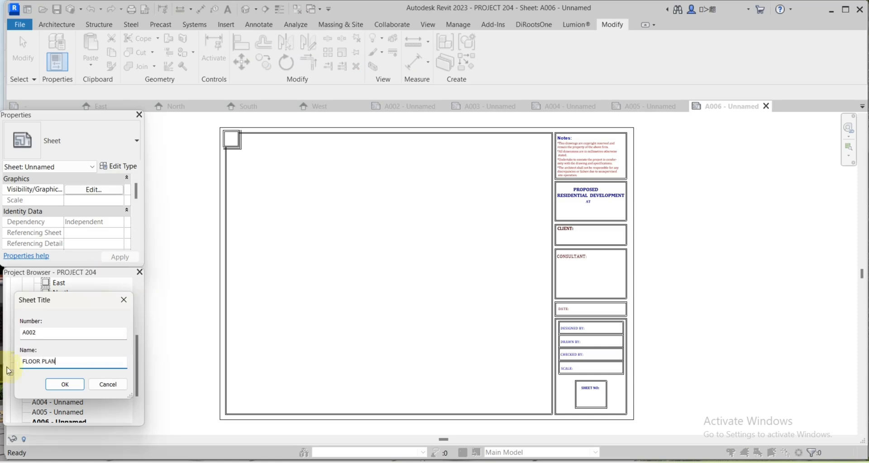
pyautogui.click(65, 384)
# Rename the next sheets to UPPER FLOOR PLAN, ROOF PLAN and FRONT ELEVATION.
pyautogui.rightClick(56, 393)
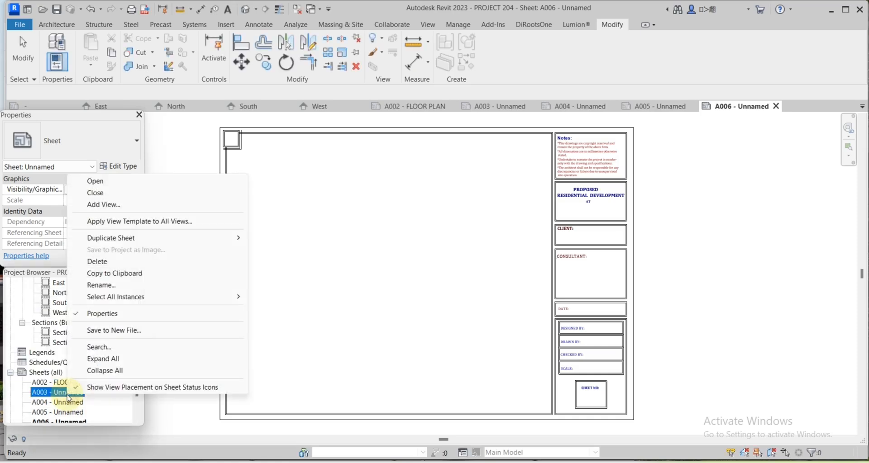
pyautogui.click(110, 289)
pyautogui.write('UPPER FLOOR PLAN')
pyautogui.click(65, 386)
pyautogui.rightClick(116, 402)
pyautogui.click(108, 292)
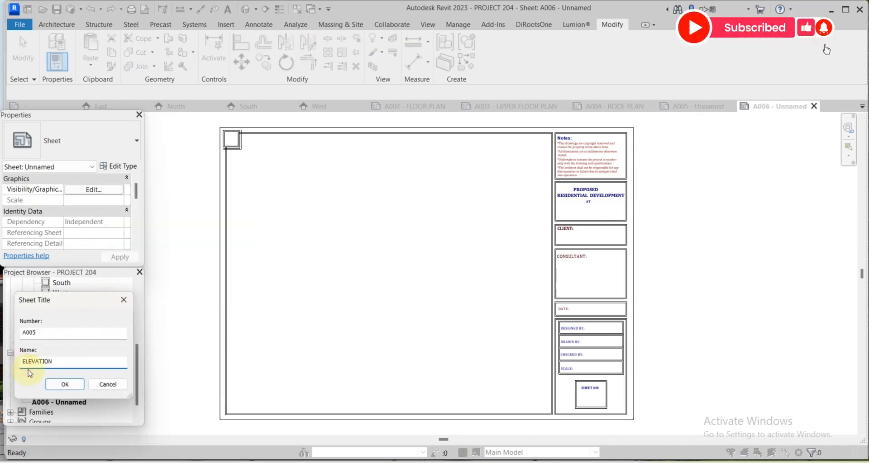
pyautogui.write('FELEVATIONRONT')
pyautogui.press('Return')
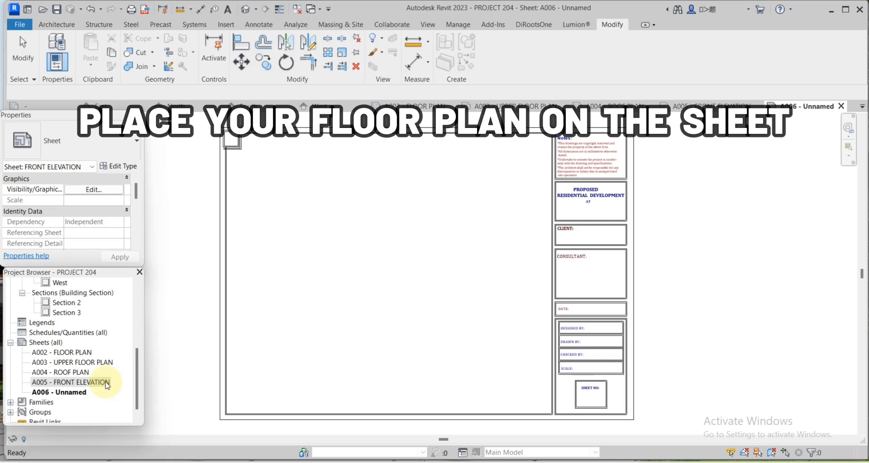
# Open sheet A002 - FLOOR PLAN and drop the GROUND FLOOR PLAN view onto it at 1 : 100.
pyautogui.scroll(3, 127, 345)
pyautogui.scroll(-2, 121, 360)
pyautogui.doubleClick(65, 383)
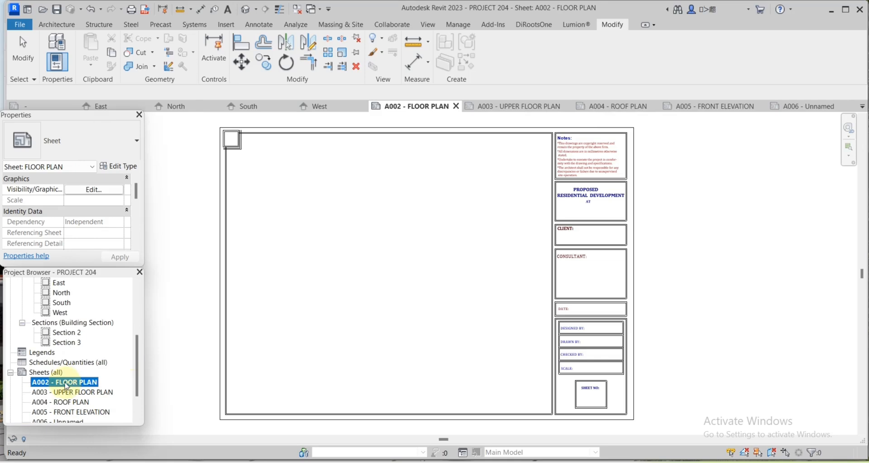
pyautogui.moveTo(134, 380); pyautogui.dragTo(138, 323)
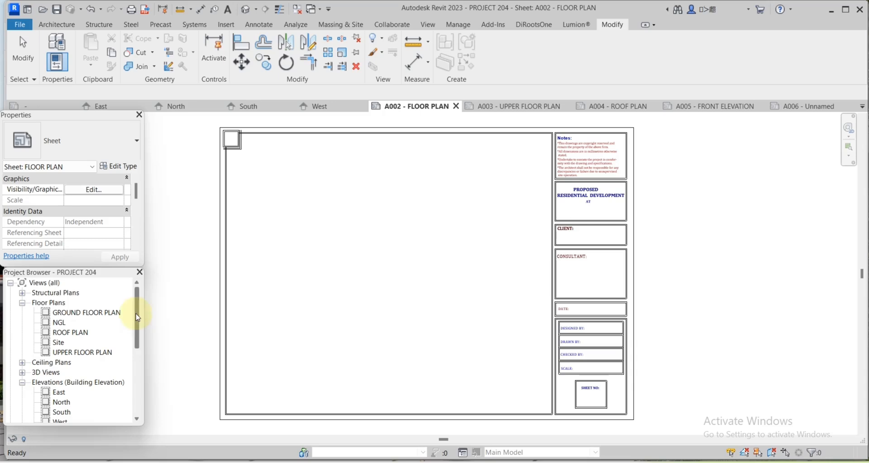
pyautogui.click(86, 312)
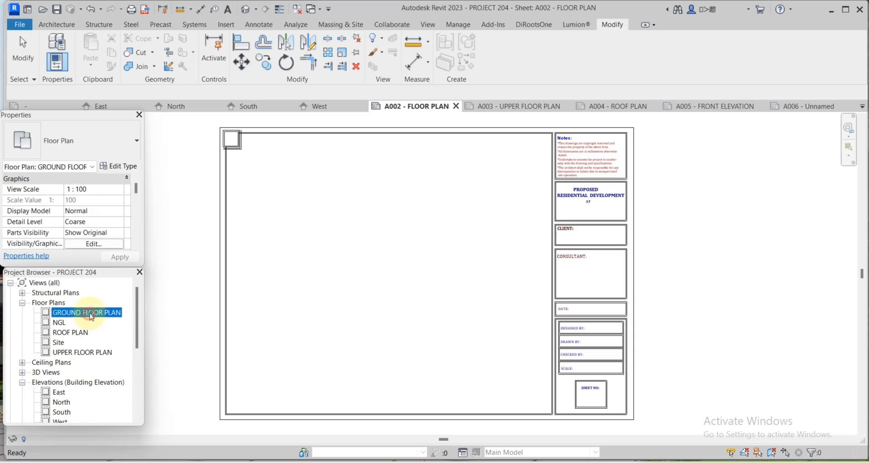
pyautogui.moveTo(392, 275); pyautogui.dragTo(387, 275)
pyautogui.click(402, 271)
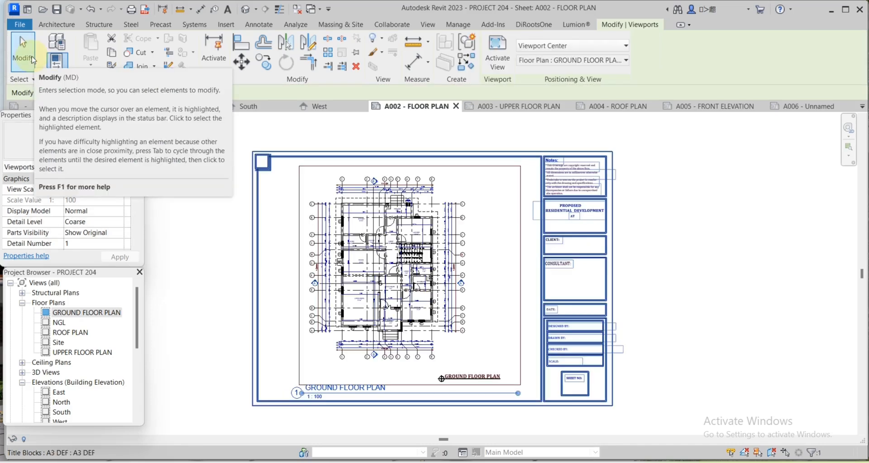
pyautogui.scroll(1, 355, 248)
pyautogui.moveTo(355, 248); pyautogui.dragTo(485, 240, button='middle')
pyautogui.scroll(-5, 106, 394)
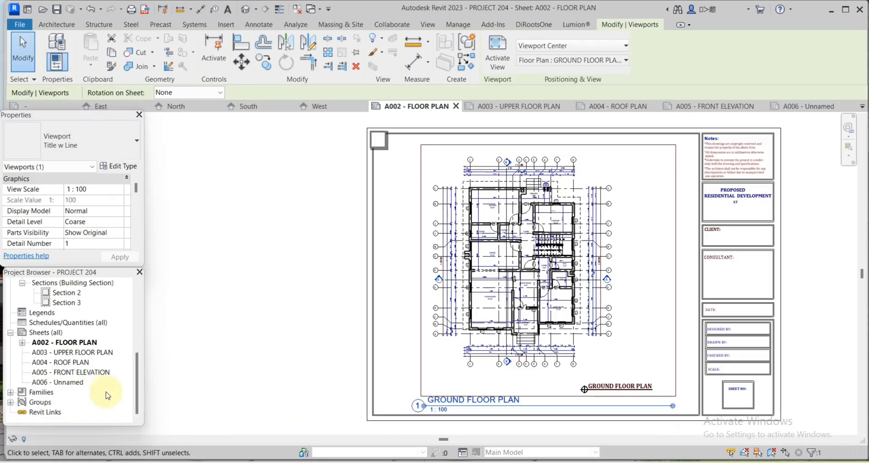
# Open sheet A003 and place the UPPER FLOOR PLAN view on it.
pyautogui.doubleClick(79, 352)
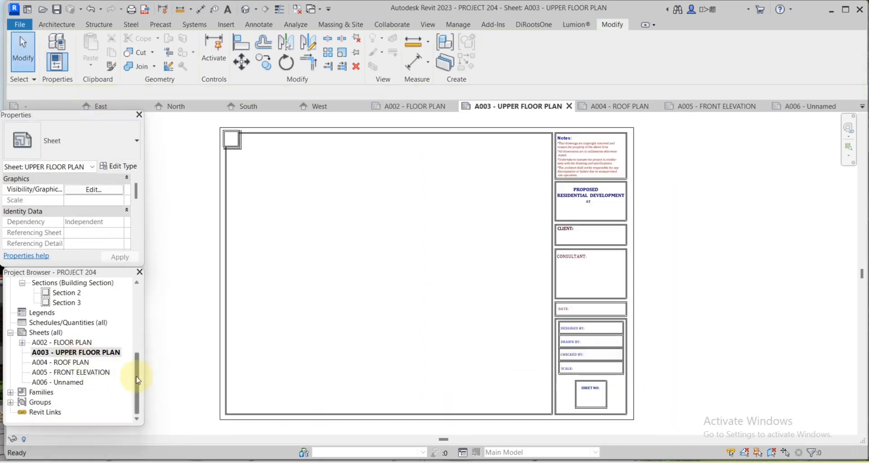
pyautogui.moveTo(138, 380); pyautogui.dragTo(140, 309)
pyautogui.click(82, 352)
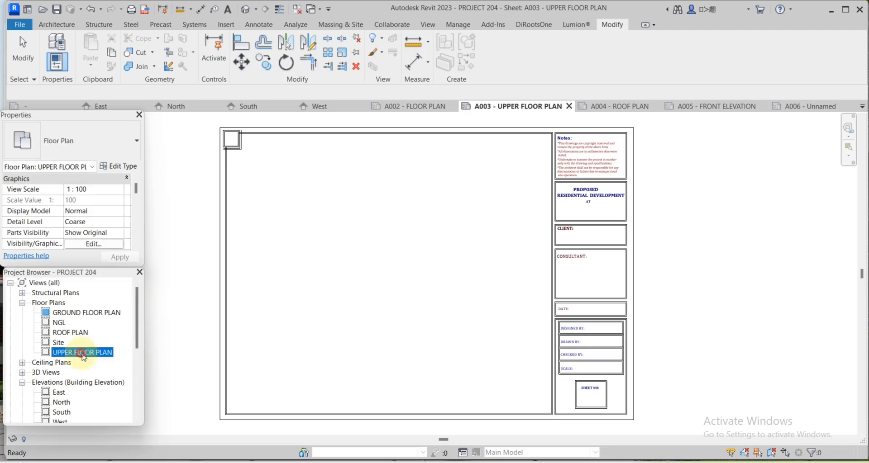
pyautogui.moveTo(383, 273); pyautogui.dragTo(379, 267)
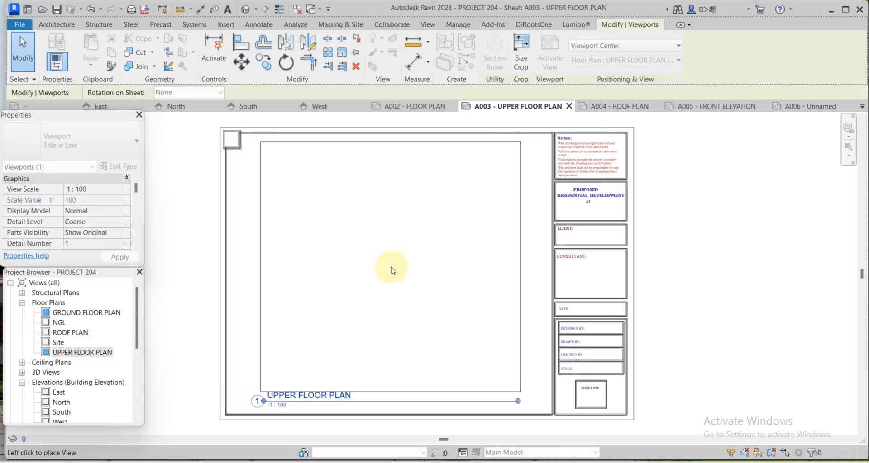
pyautogui.click(382, 286)
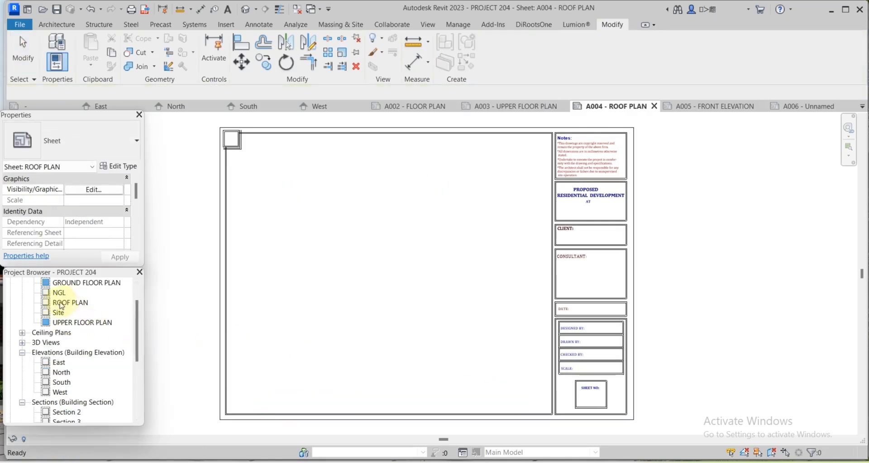
# Place and reposition the ROOF PLAN view on sheet A004, then open sheet A005.
pyautogui.moveTo(66, 306); pyautogui.dragTo(387, 270)
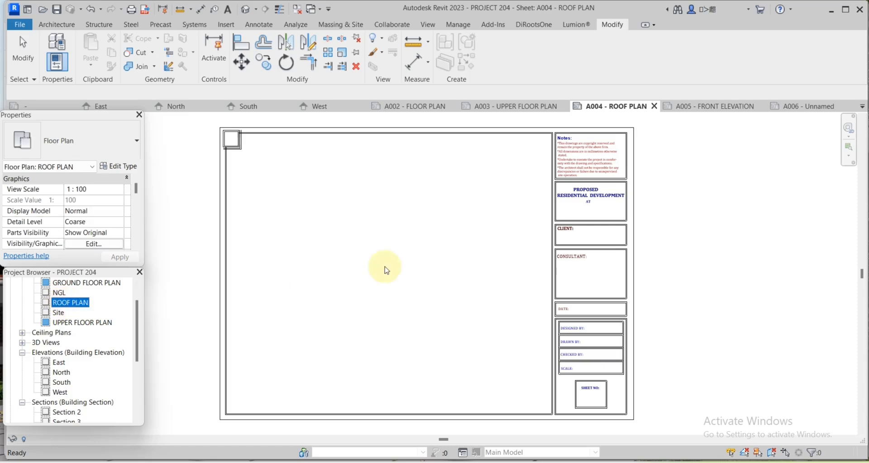
pyautogui.click(393, 270)
pyautogui.moveTo(411, 296); pyautogui.dragTo(430, 289)
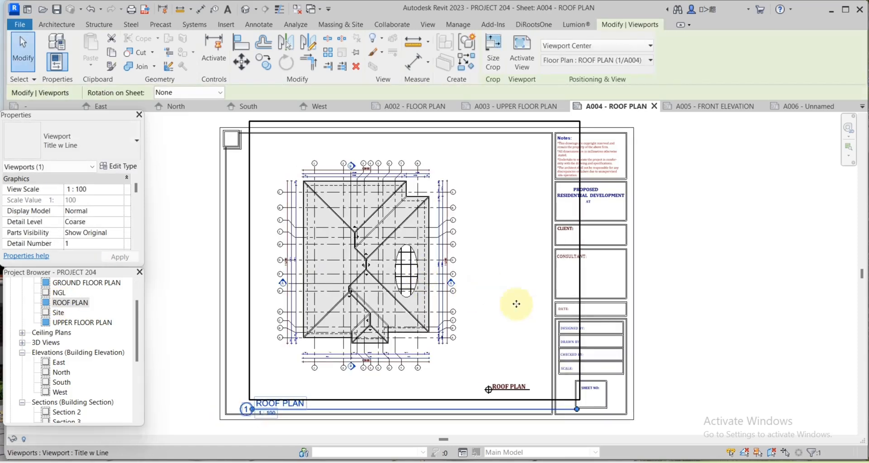
pyautogui.scroll(-1, 120, 431)
pyautogui.scroll(-3, 120, 431)
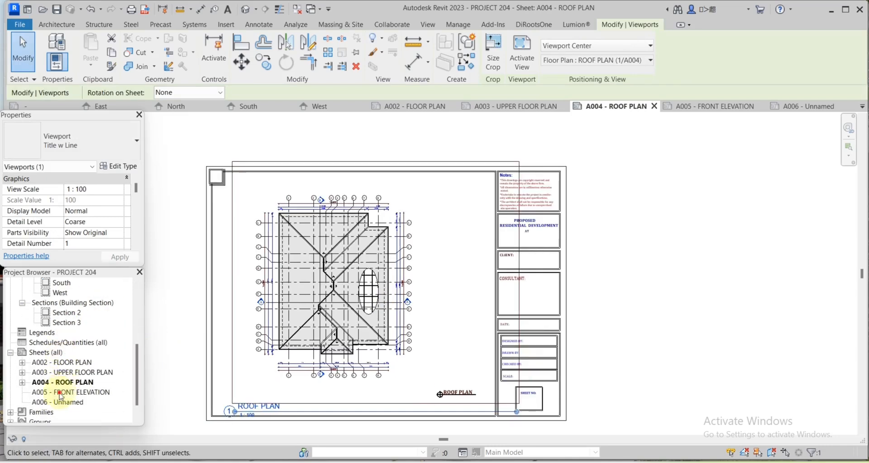
pyautogui.doubleClick(109, 393)
pyautogui.moveTo(135, 376); pyautogui.dragTo(137, 340)
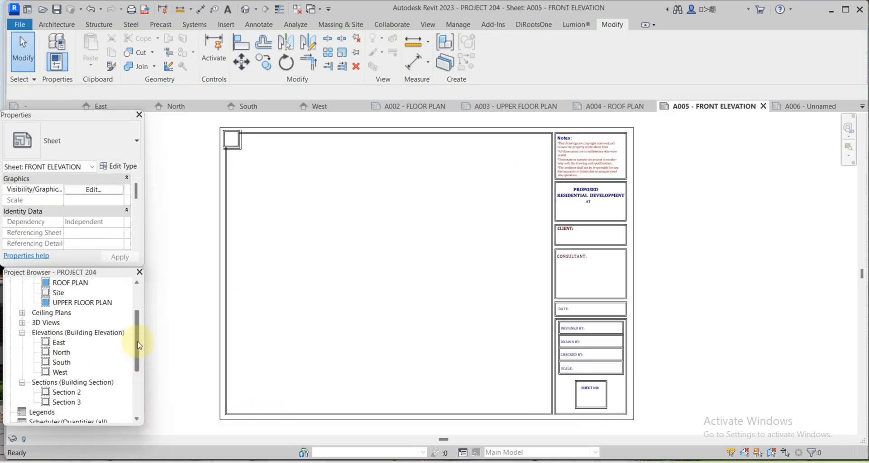
# Drop the South elevation onto sheet A005 - FRONT ELEVATION at 1 : 100 and deselect it.
pyautogui.click(61, 362)
pyautogui.moveTo(61, 362); pyautogui.dragTo(397, 271)
pyautogui.click(412, 270)
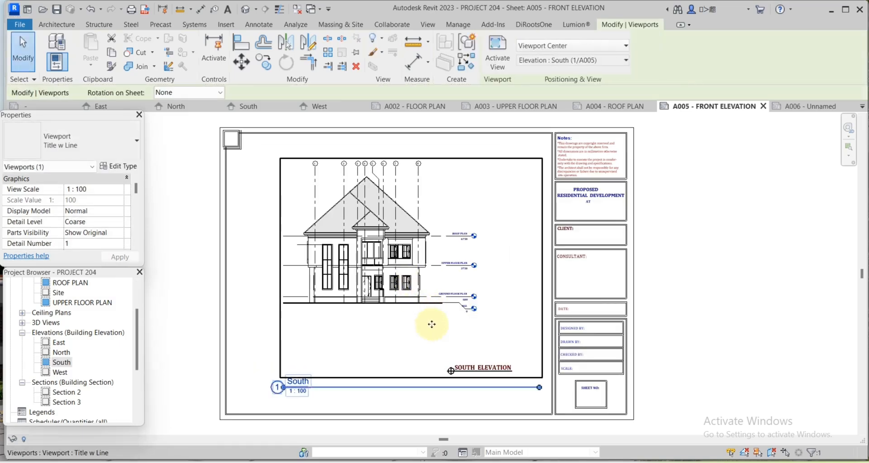
pyautogui.click(33, 64)
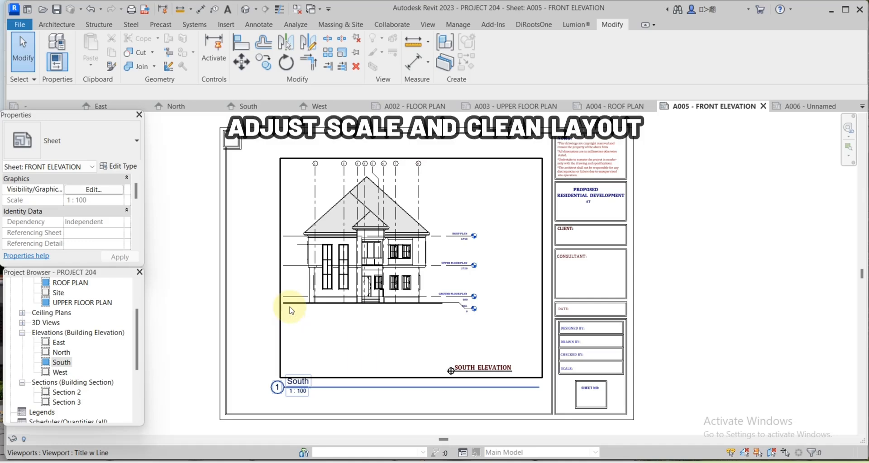
pyautogui.scroll(-3, 59, 358)
# Open sheet A002 and activate, inspect, then deactivate its floor plan viewport.
pyautogui.click(60, 353)
pyautogui.doubleClick(60, 355)
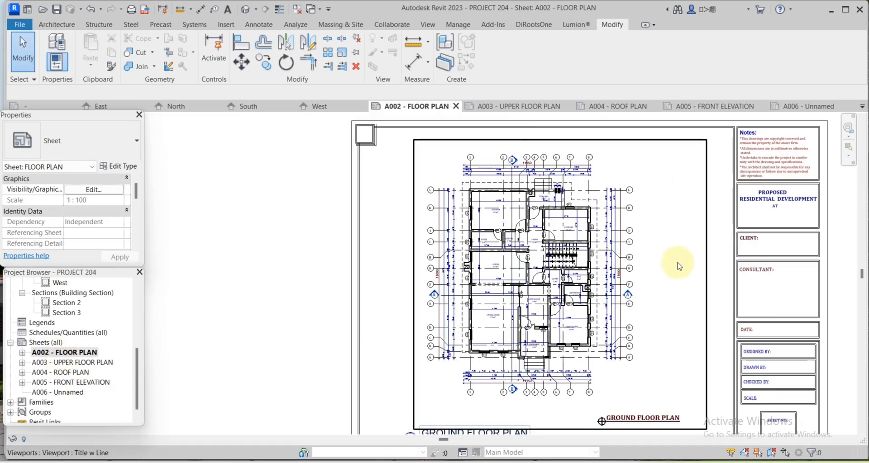
pyautogui.click(677, 265)
pyautogui.click(505, 67)
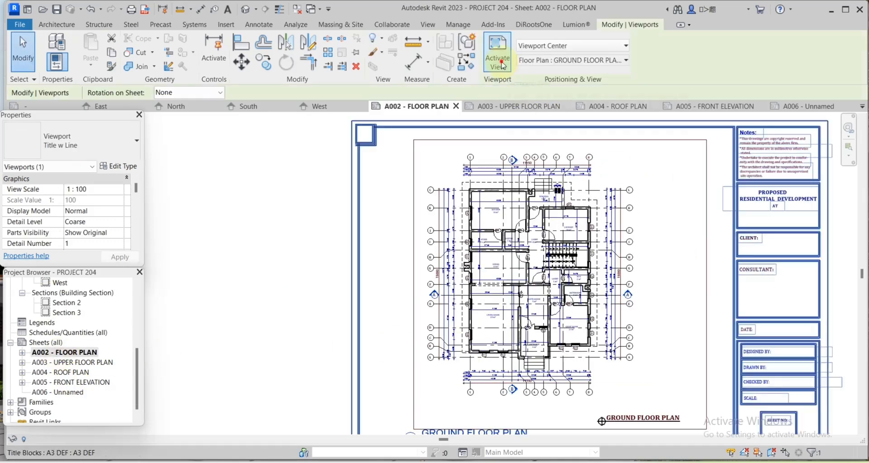
pyautogui.scroll(-2, 446, 302)
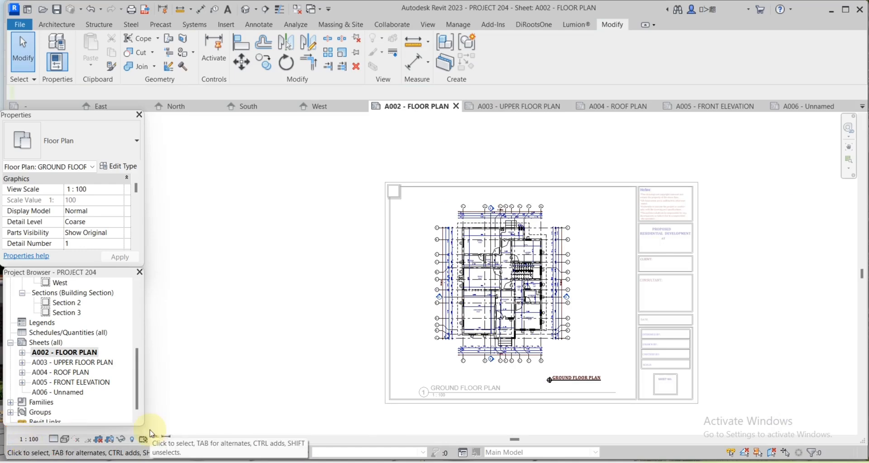
pyautogui.scroll(1, 527, 326)
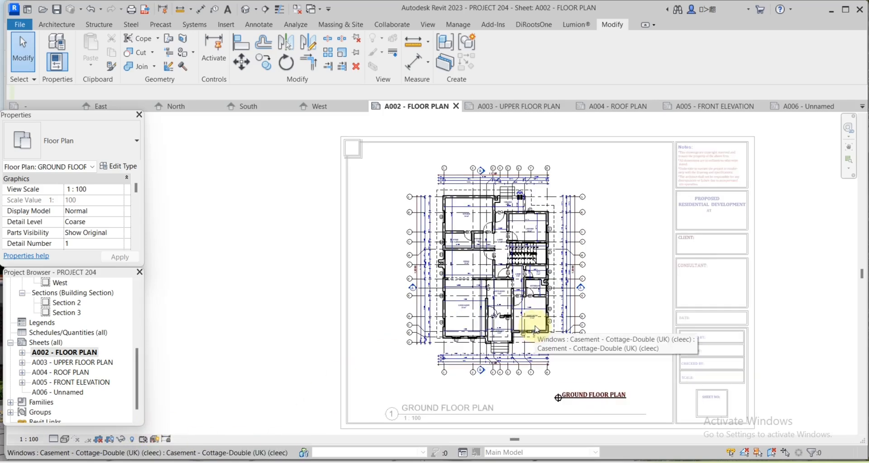
pyautogui.scroll(1, 565, 281)
pyautogui.rightClick(602, 235)
pyautogui.click(643, 288)
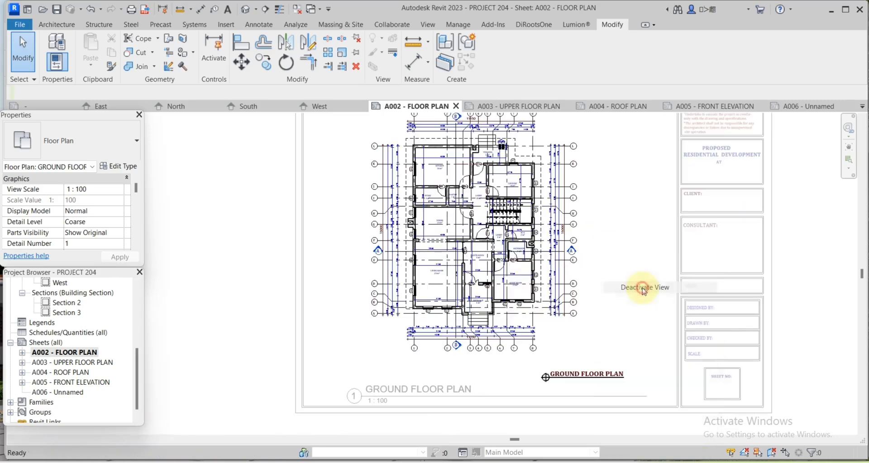
pyautogui.scroll(-1, 596, 378)
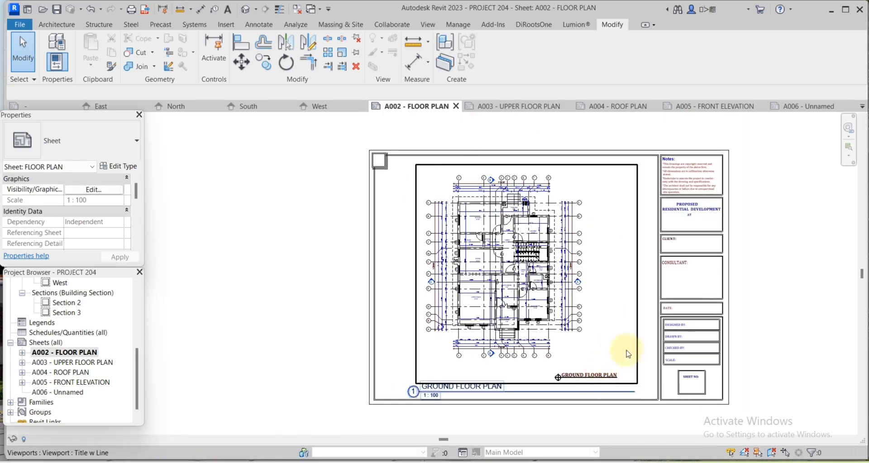
# Hide the viewport titles on sheets A002, A003 and A004 with Hide in View > Elements.
pyautogui.rightClick(634, 350)
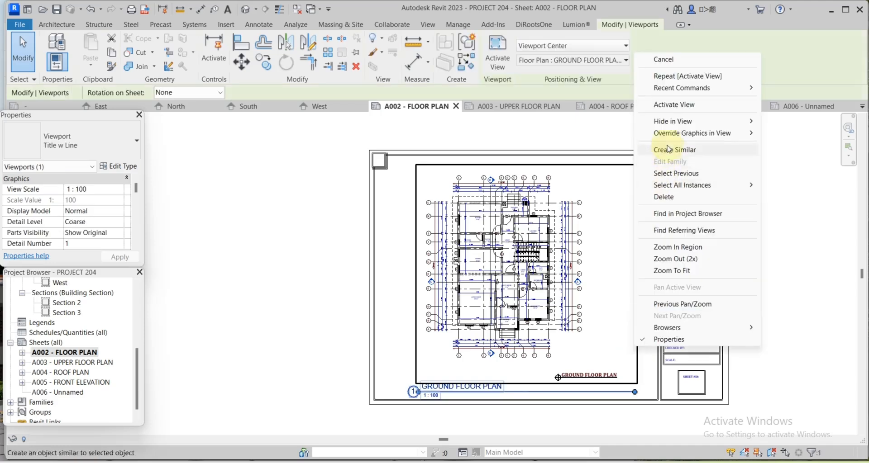
pyautogui.moveTo(711, 122)
pyautogui.click(789, 122)
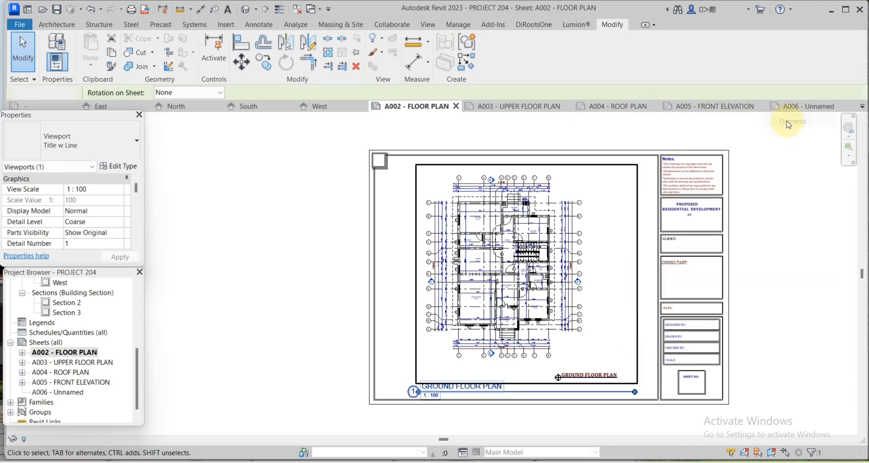
pyautogui.click(68, 362)
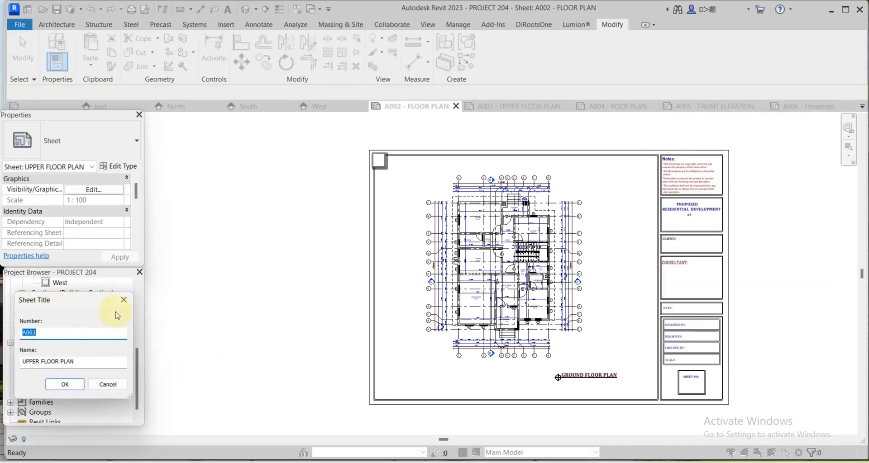
pyautogui.click(121, 300)
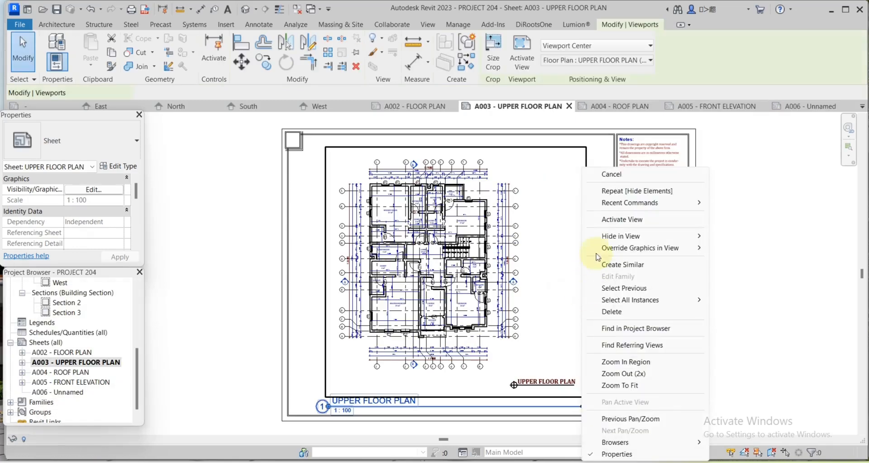
pyautogui.moveTo(642, 236)
pyautogui.click(737, 236)
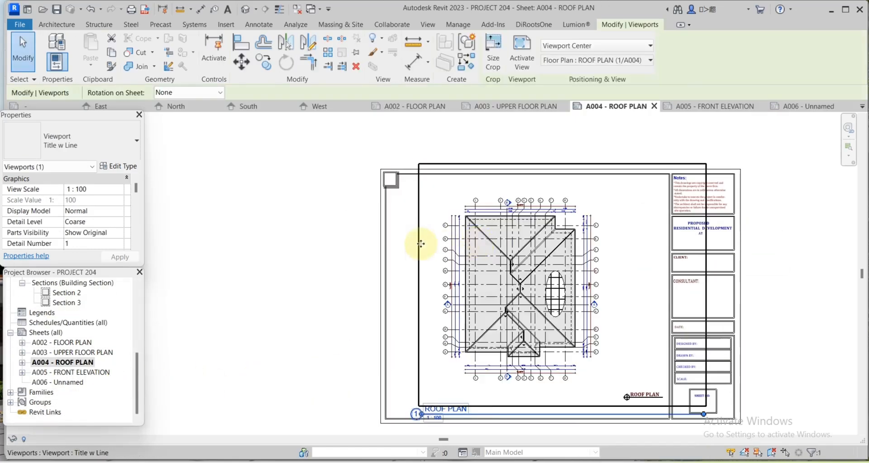
pyautogui.rightClick(418, 242)
pyautogui.moveTo(468, 244)
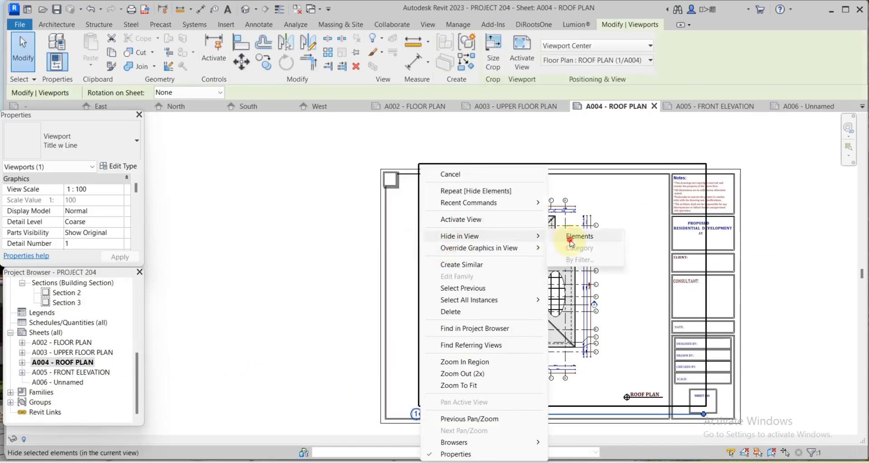
pyautogui.click(584, 248)
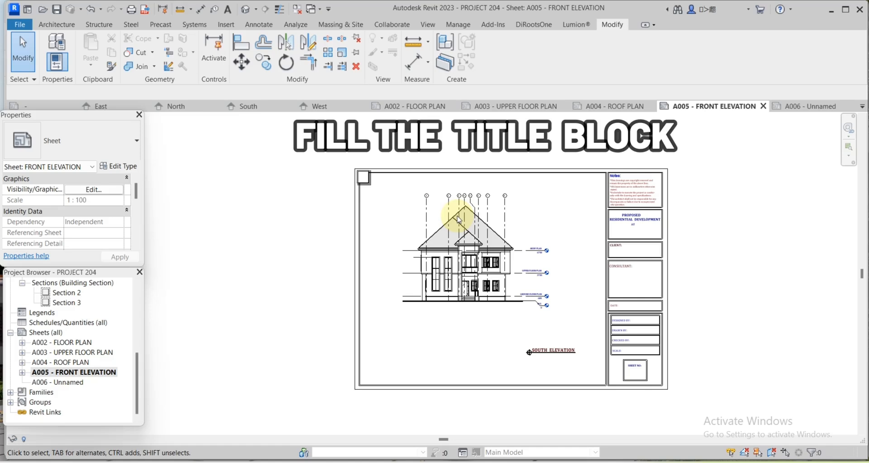
# Select the sheet's title block and open the A3 DEF family for editing.
pyautogui.scroll(2, 646, 301)
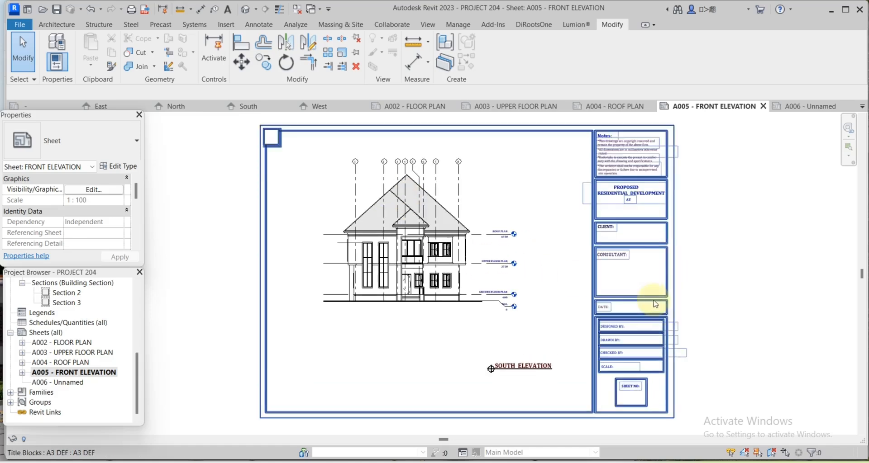
pyautogui.click(655, 304)
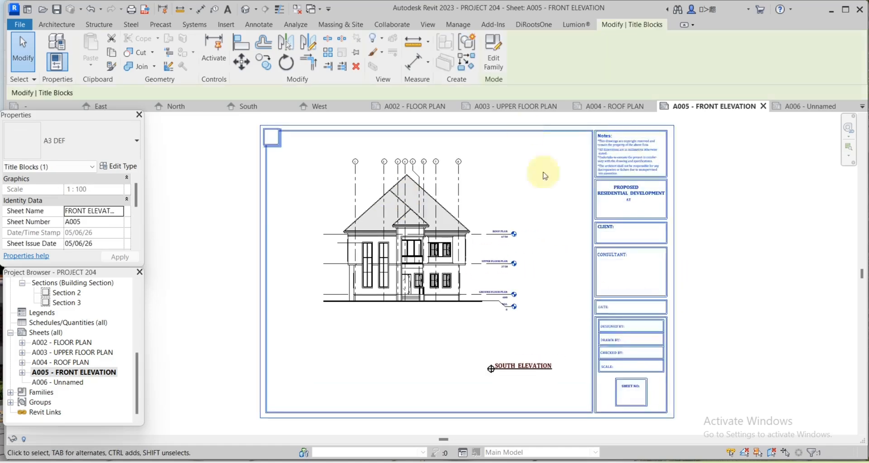
pyautogui.click(491, 67)
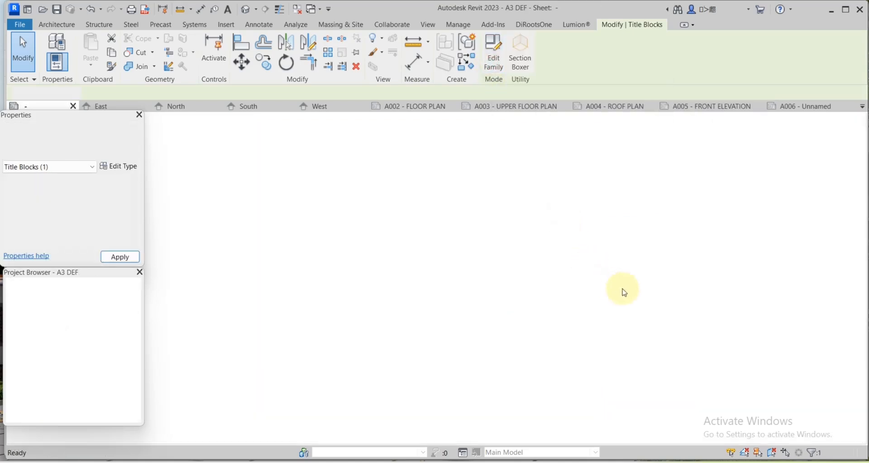
# Zoom to the AT text note and start Create Similar text from it.
pyautogui.scroll(2, 606, 208)
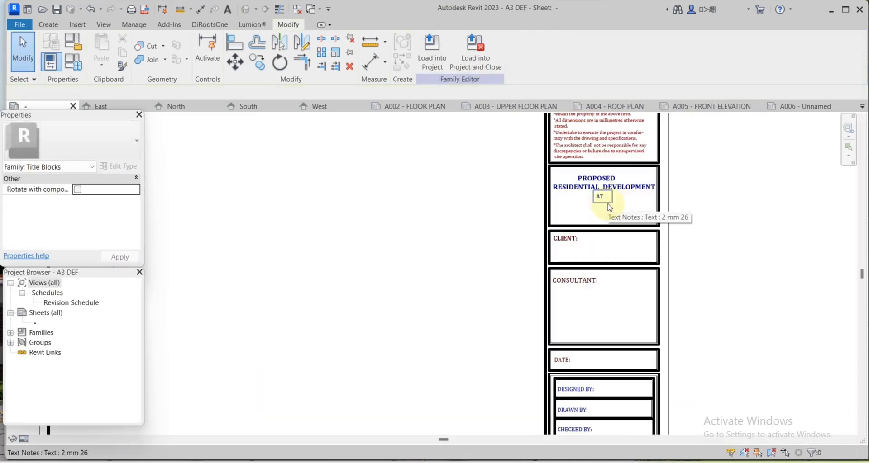
pyautogui.scroll(3, 610, 208)
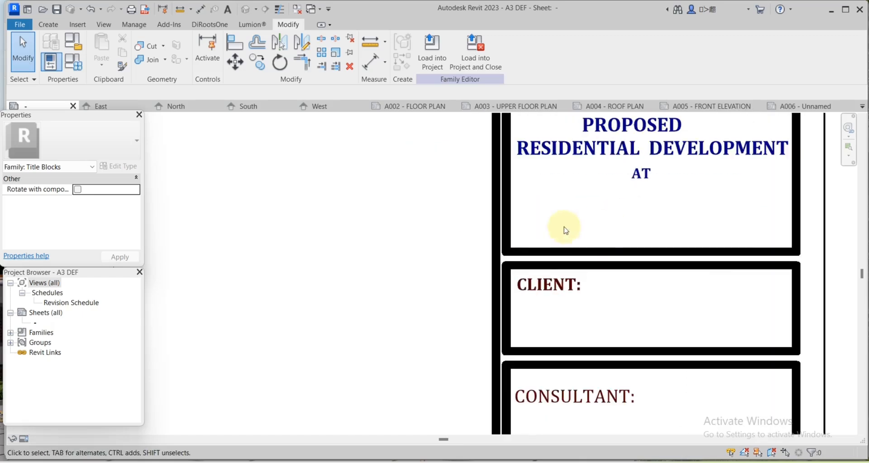
pyautogui.scroll(-2, 659, 171)
pyautogui.scroll(3, 626, 238)
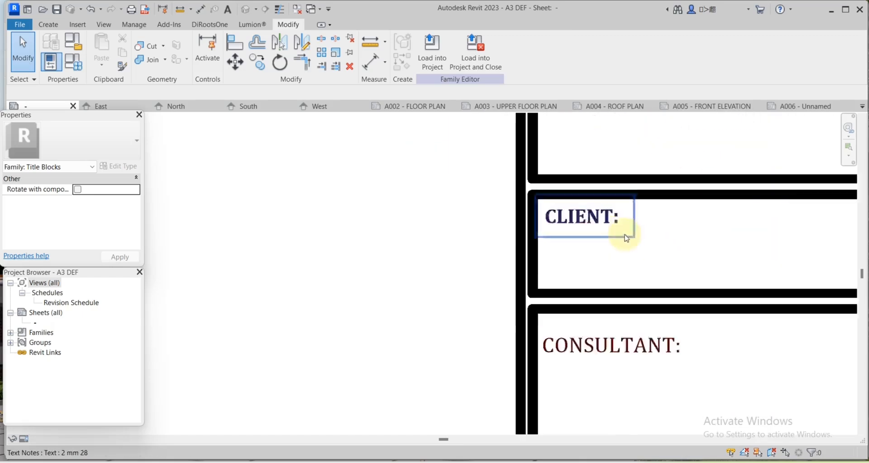
pyautogui.scroll(-2, 626, 238)
pyautogui.rightClick(625, 176)
pyautogui.click(646, 229)
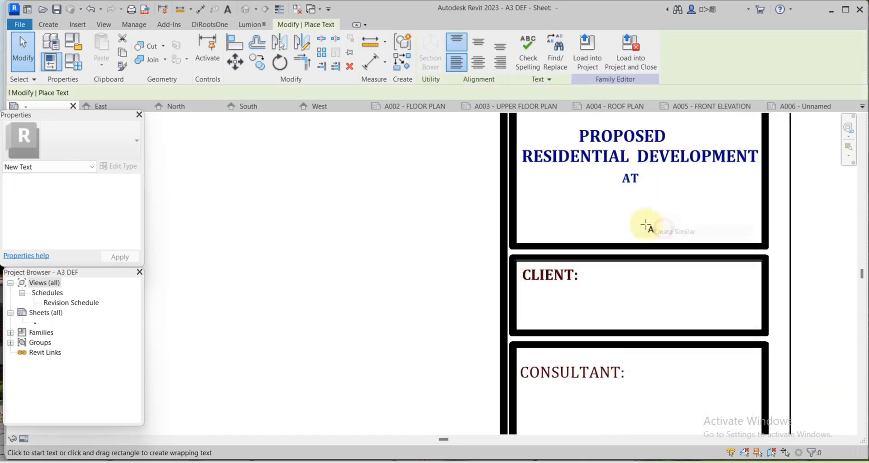
# Add the project site address as a text note under the AT line.
pyautogui.click(543, 213)
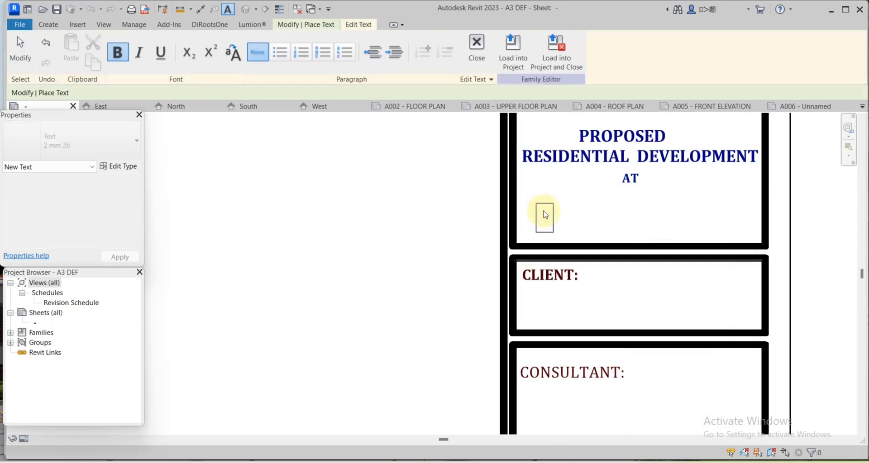
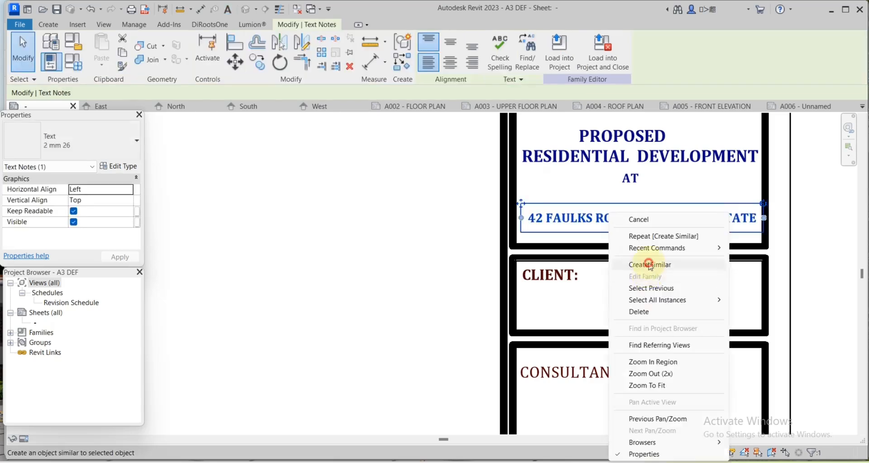
pyautogui.click(647, 264)
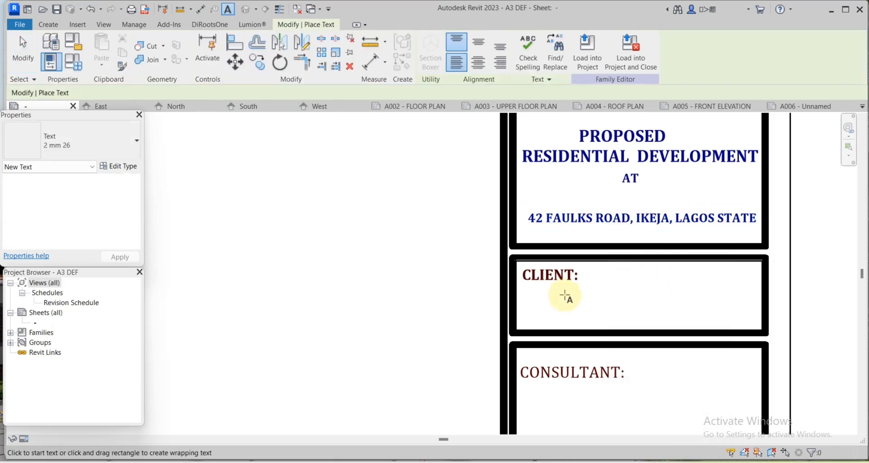
# Enter the client's name in the CLIENT cell.
pyautogui.click(571, 297)
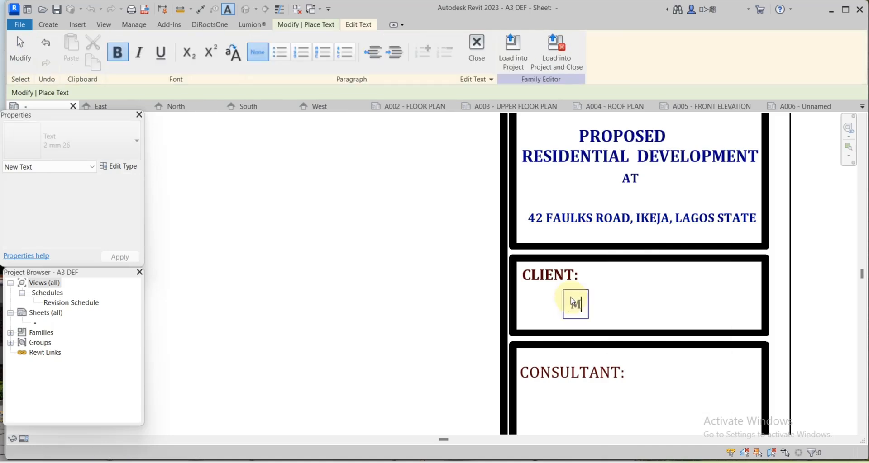
pyautogui.click(671, 221)
# Add the date MAY 2026 beside DATE.
pyautogui.scroll(-5, 671, 221)
pyautogui.scroll(5, 646, 322)
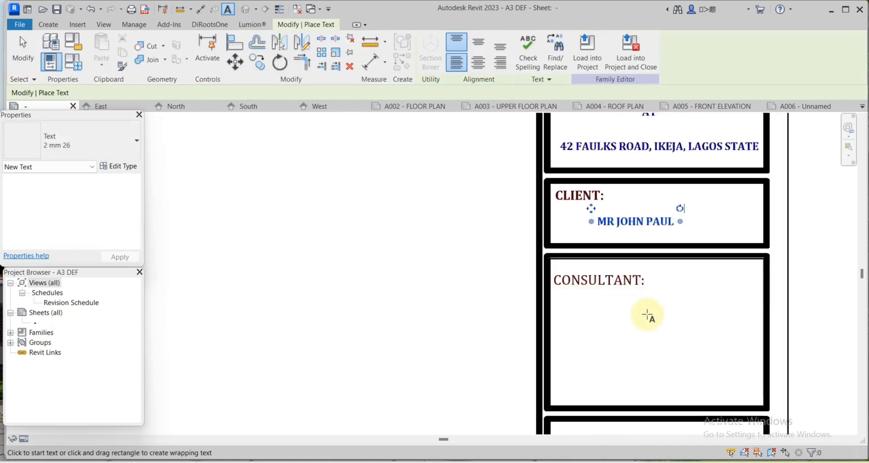
pyautogui.scroll(-4, 589, 277)
pyautogui.scroll(3, 594, 292)
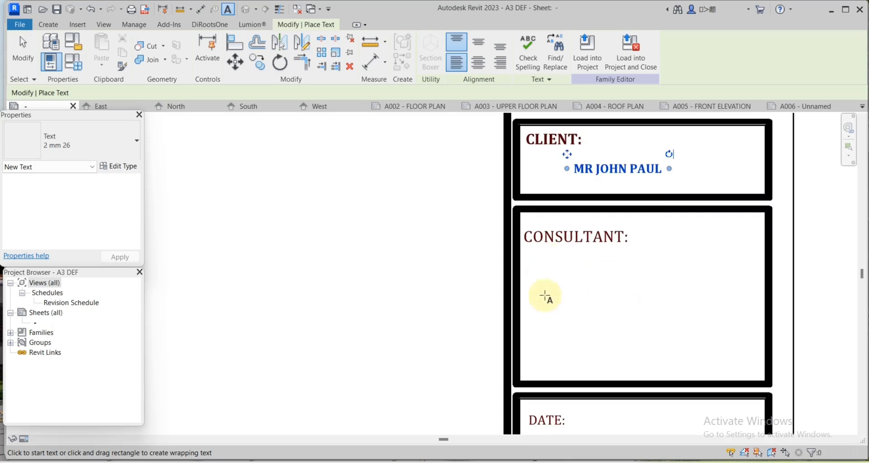
pyautogui.scroll(-2, 557, 285)
pyautogui.scroll(-2, 588, 316)
pyautogui.scroll(3, 570, 316)
pyautogui.click(566, 293)
pyautogui.write('M')
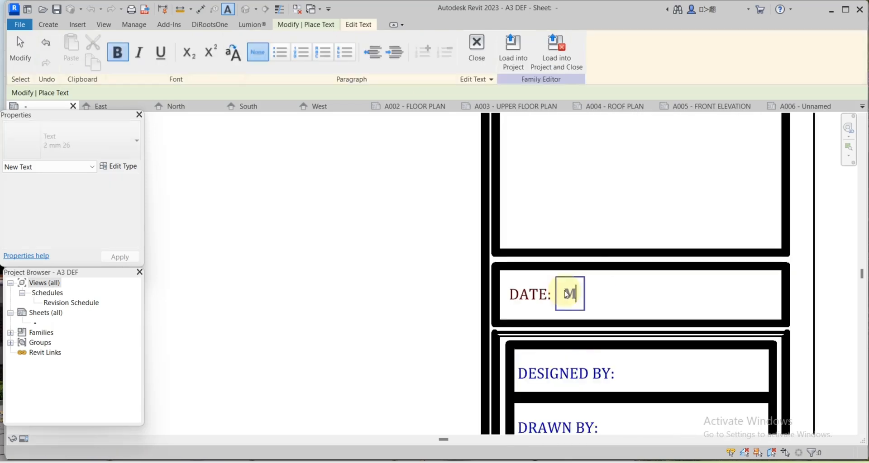
pyautogui.write('AY 2026')
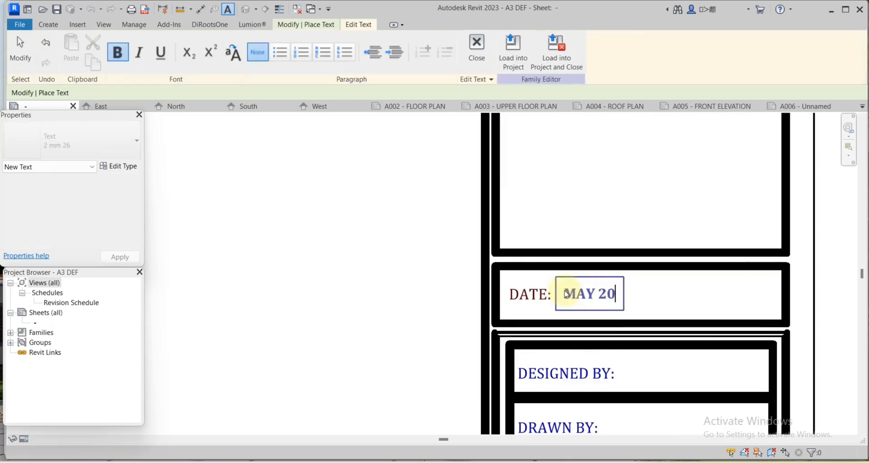
pyautogui.click(636, 287)
# Add the scale 1:100 beside SCALE and finish text editing.
pyautogui.scroll(2, 637, 286)
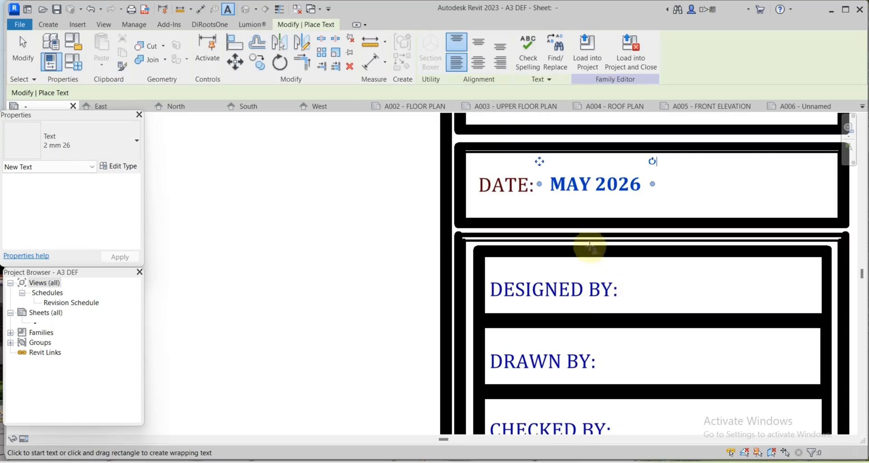
pyautogui.scroll(-2, 589, 245)
pyautogui.scroll(1, 594, 296)
pyautogui.scroll(-1, 594, 296)
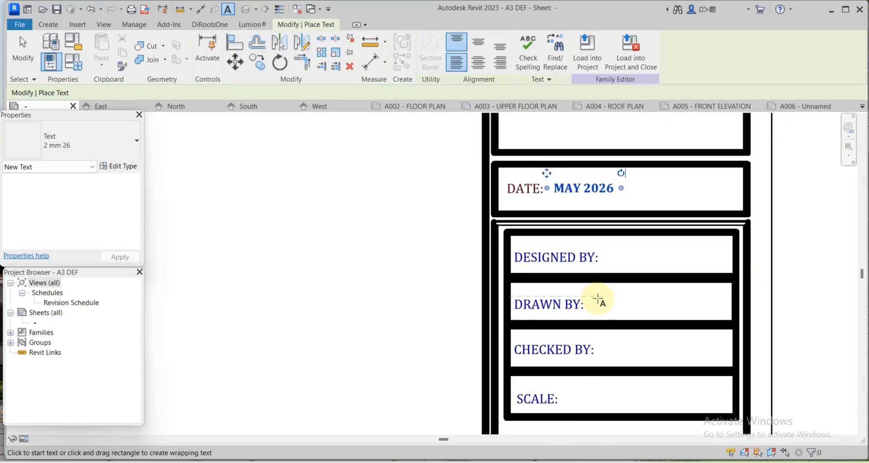
pyautogui.scroll(-1, 596, 317)
pyautogui.scroll(2, 620, 329)
pyautogui.scroll(-2, 613, 291)
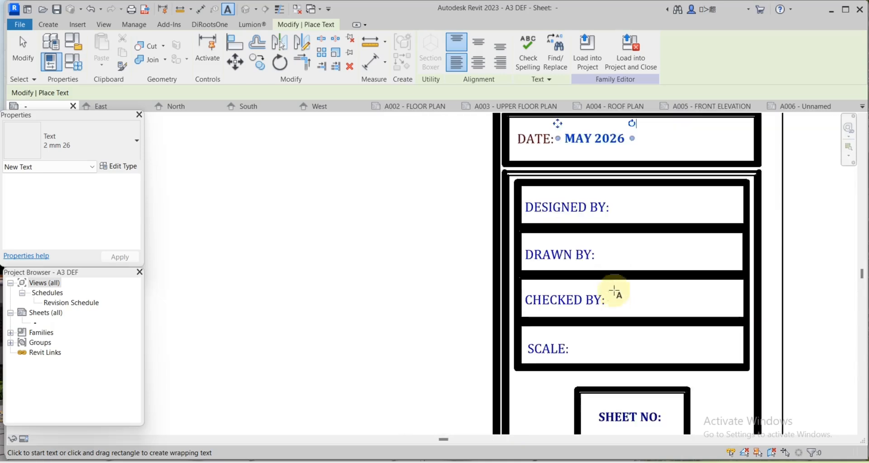
pyautogui.scroll(1, 613, 305)
pyautogui.scroll(1, 582, 341)
pyautogui.scroll(2, 577, 330)
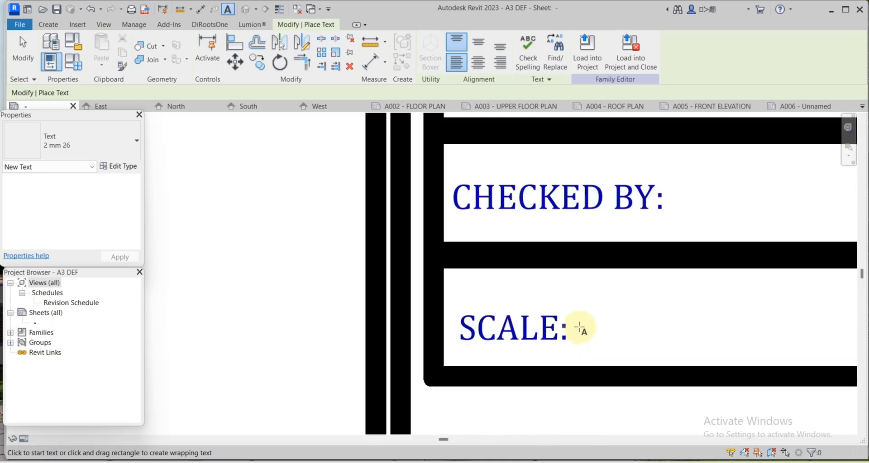
pyautogui.click(582, 323)
pyautogui.write('1')
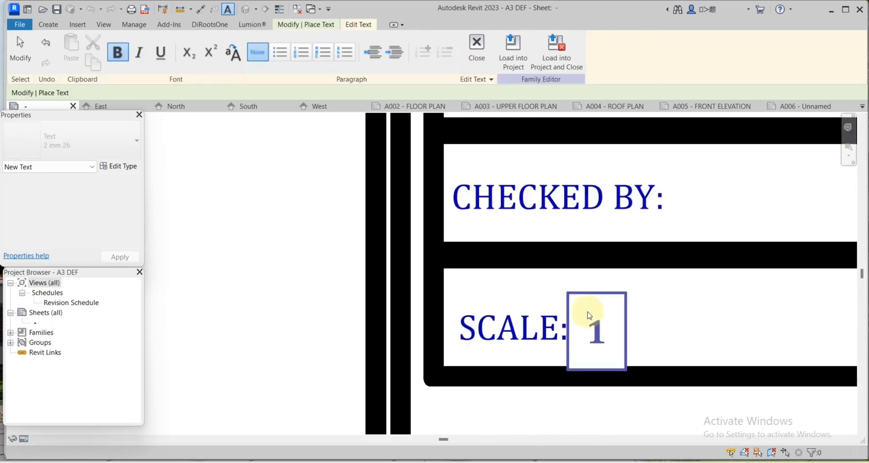
pyautogui.write(':100')
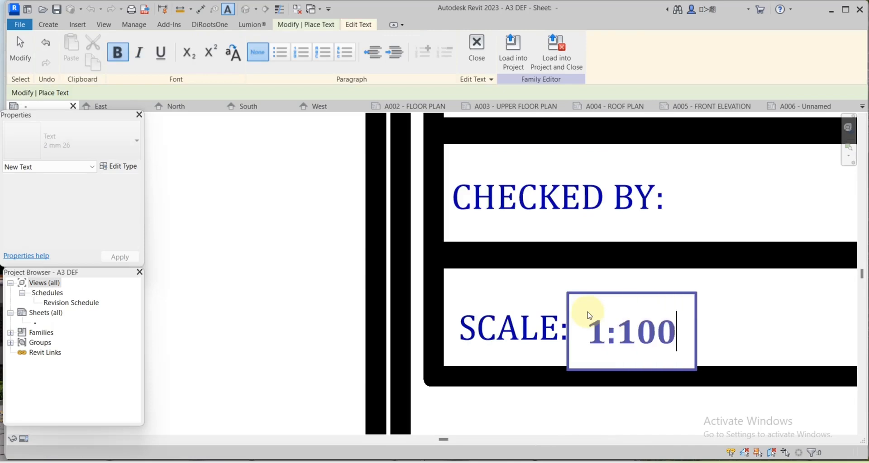
pyautogui.press('Escape')
pyautogui.scroll(-2, 660, 377)
pyautogui.scroll(-2, 697, 367)
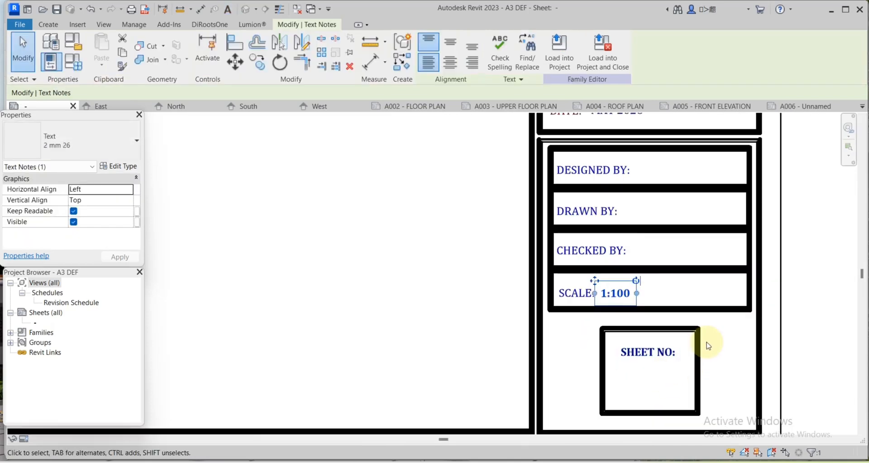
pyautogui.click(723, 353)
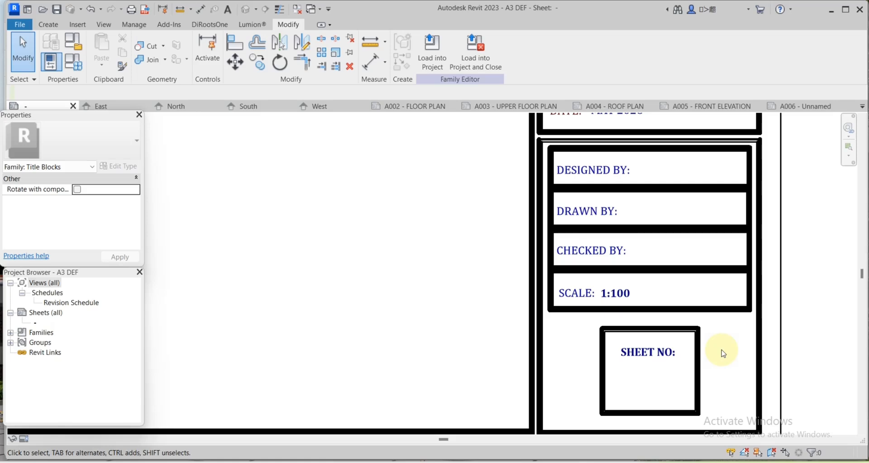
pyautogui.scroll(-2, 568, 140)
pyautogui.moveTo(568, 139); pyautogui.dragTo(586, 417, button='middle')
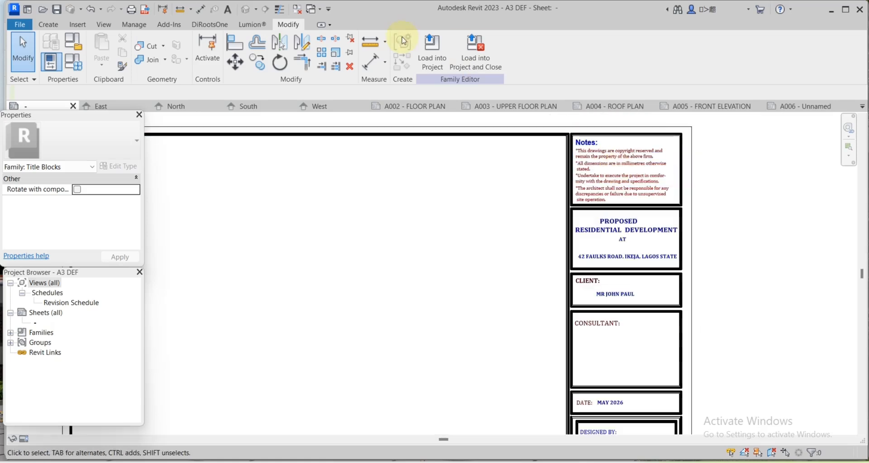
# Load the edited titleblock into the project, overwriting the existing version and its parameter values.
pyautogui.click(436, 54)
pyautogui.click(380, 231)
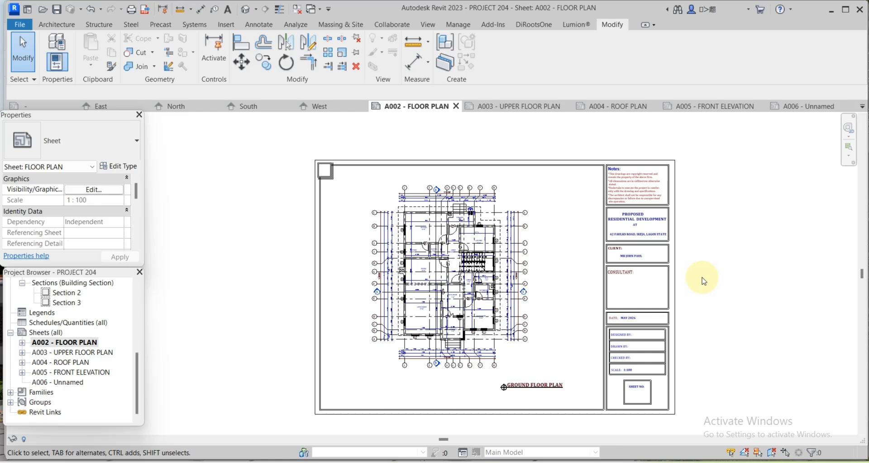
# Start a PDF export from the File menu covering selected views and sheets.
pyautogui.click(20, 25)
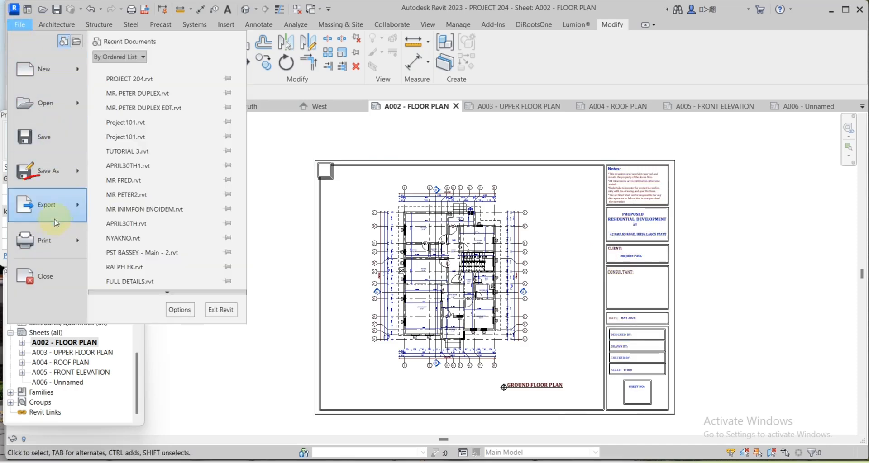
pyautogui.moveTo(59, 216)
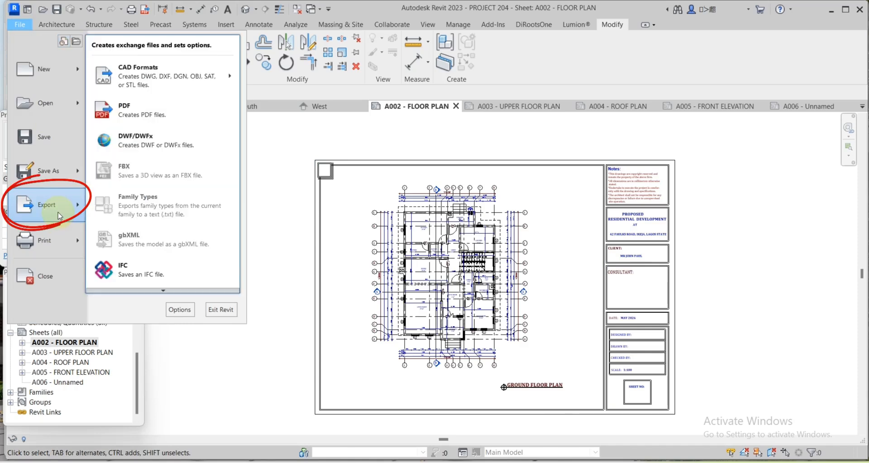
pyautogui.click(128, 120)
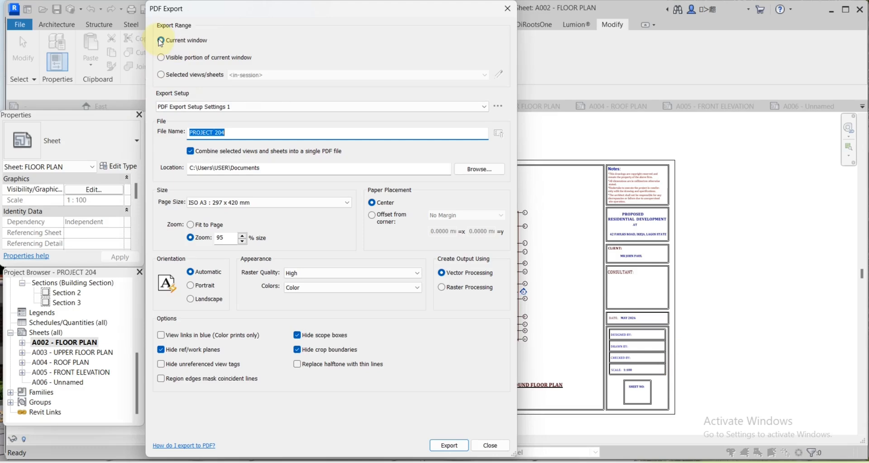
pyautogui.click(161, 75)
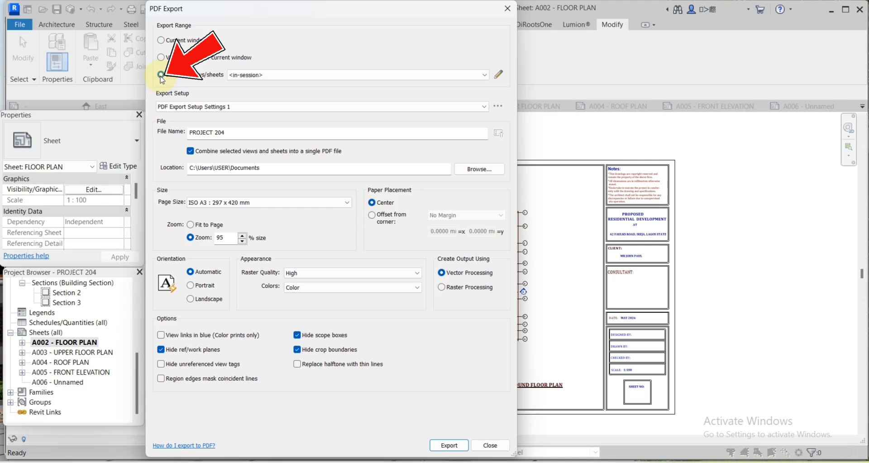
# Check sheets A002, A003, A004 and A005 in the views/sheets picker.
pyautogui.click(499, 76)
pyautogui.moveTo(549, 117); pyautogui.dragTo(553, 215)
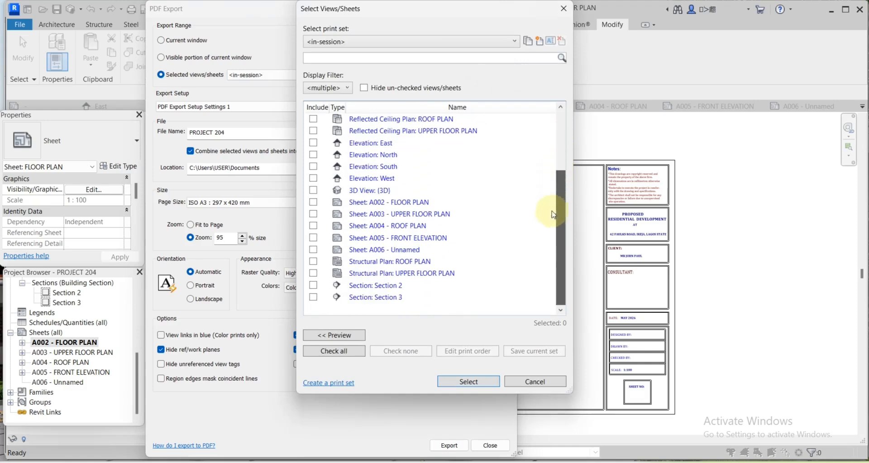
pyautogui.click(313, 202)
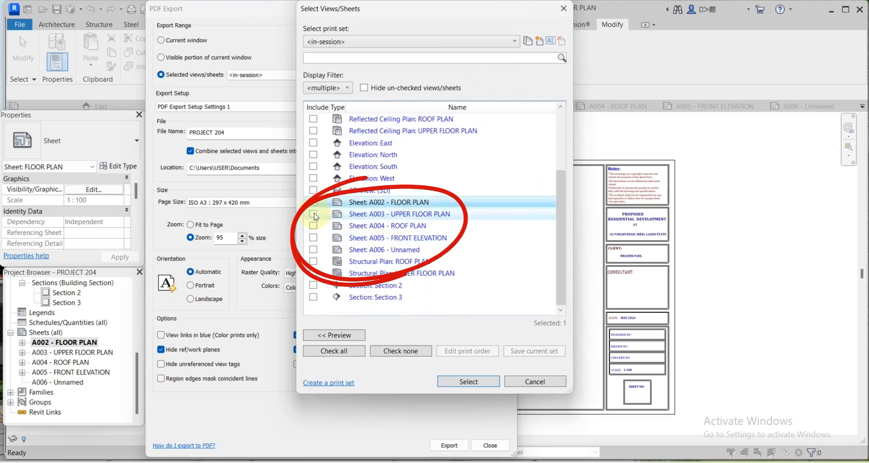
pyautogui.click(313, 214)
pyautogui.click(313, 226)
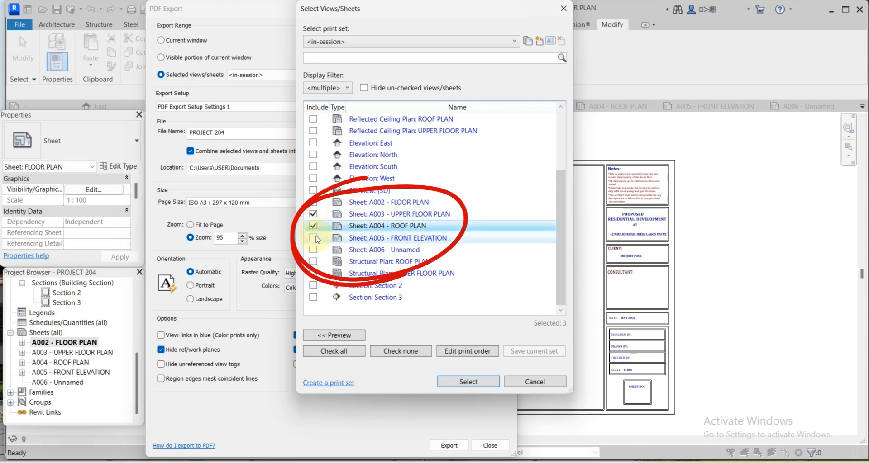
pyautogui.click(313, 238)
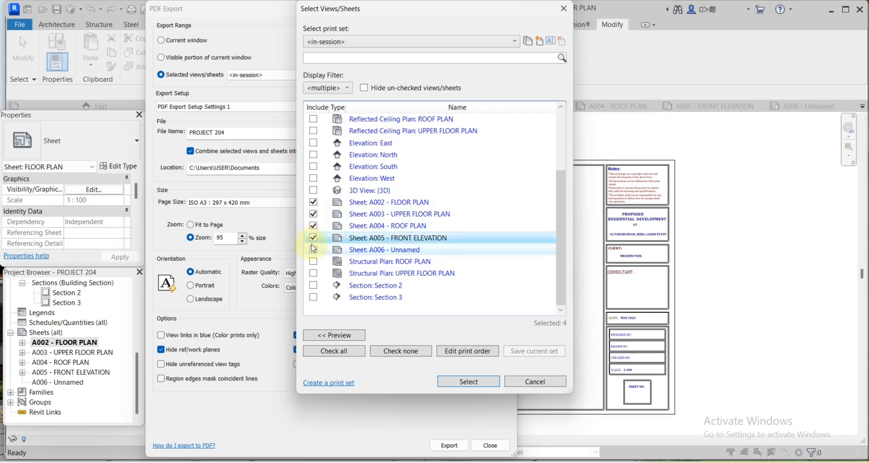
# Keep the print order as A002, A003, A004, A005 and confirm the four sheets.
pyautogui.click(462, 352)
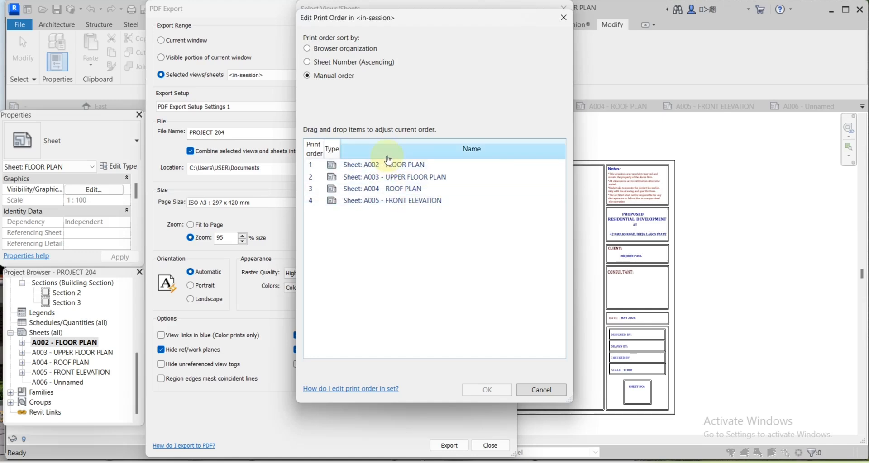
pyautogui.moveTo(358, 200); pyautogui.dragTo(376, 164)
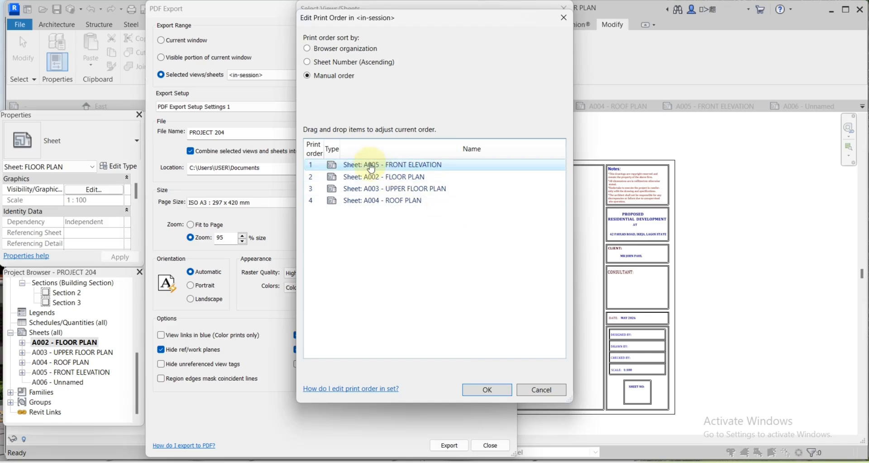
pyautogui.moveTo(369, 170); pyautogui.dragTo(370, 211)
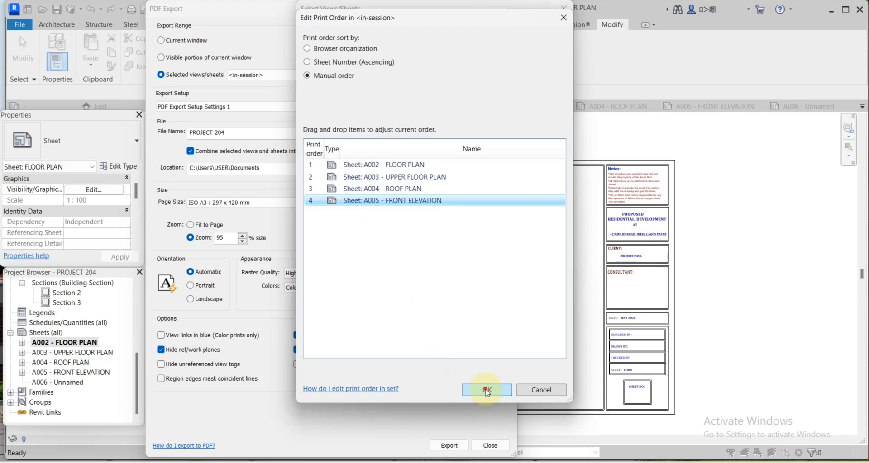
pyautogui.click(486, 390)
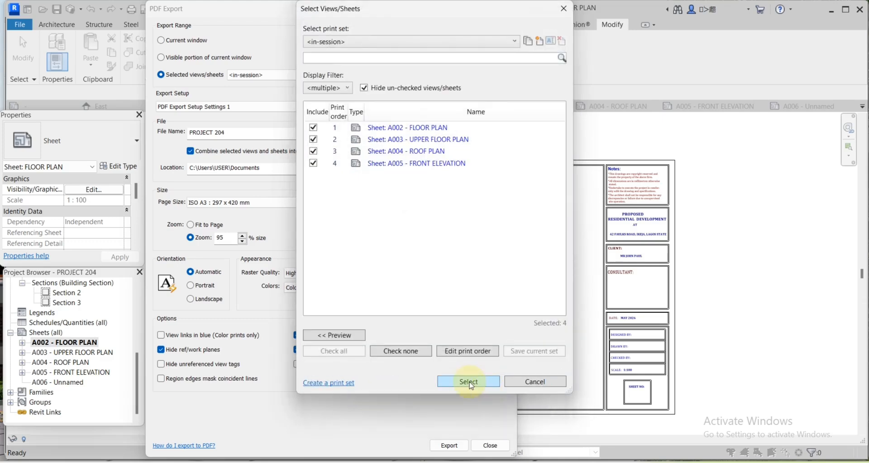
pyautogui.click(468, 382)
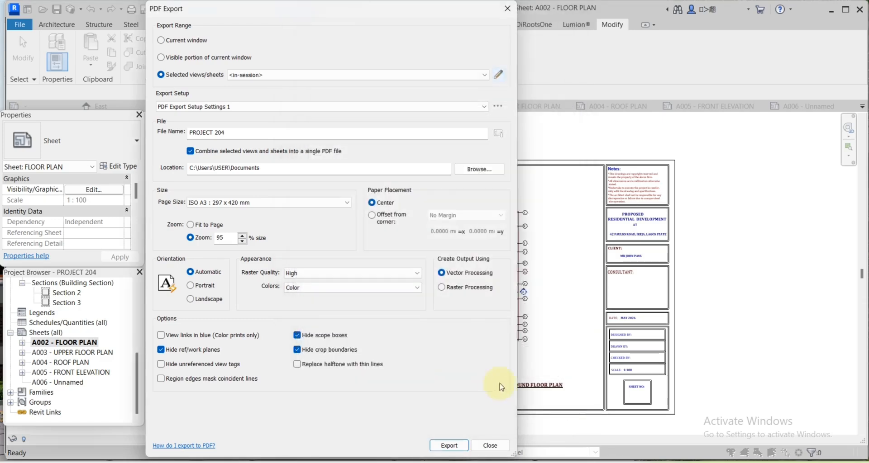
# Set the PROJECT 204 PDF's save location to the Desktop.
pyautogui.click(239, 134)
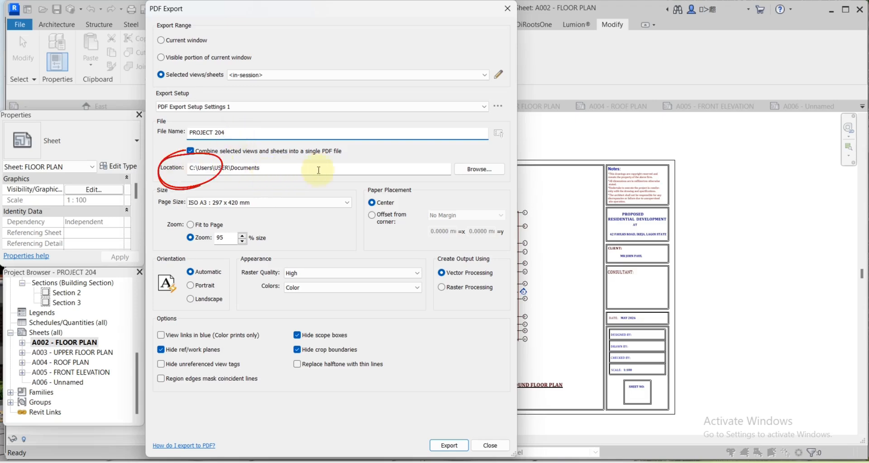
pyautogui.click(470, 174)
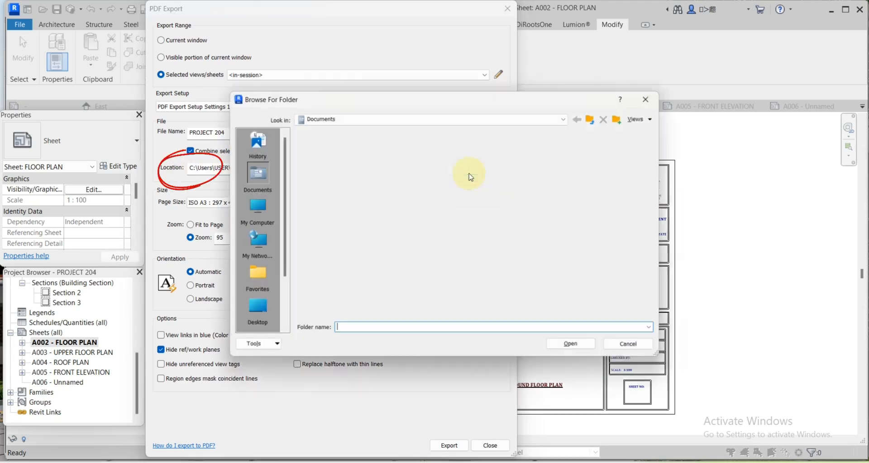
pyautogui.click(254, 311)
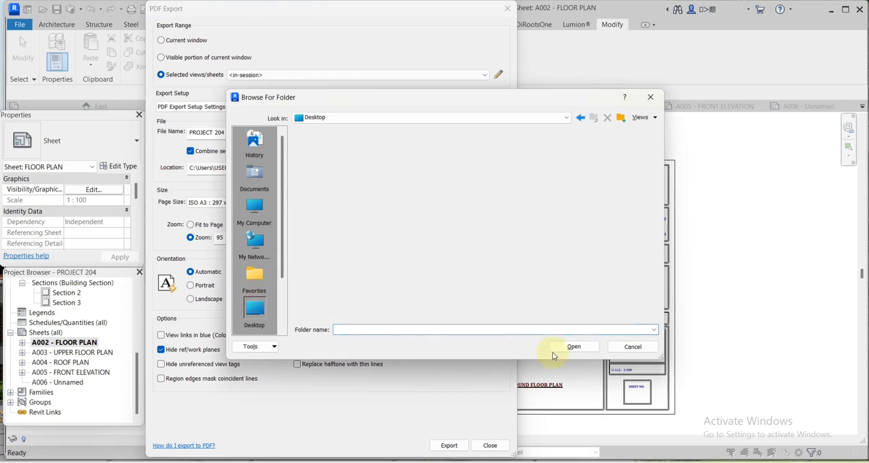
pyautogui.click(575, 347)
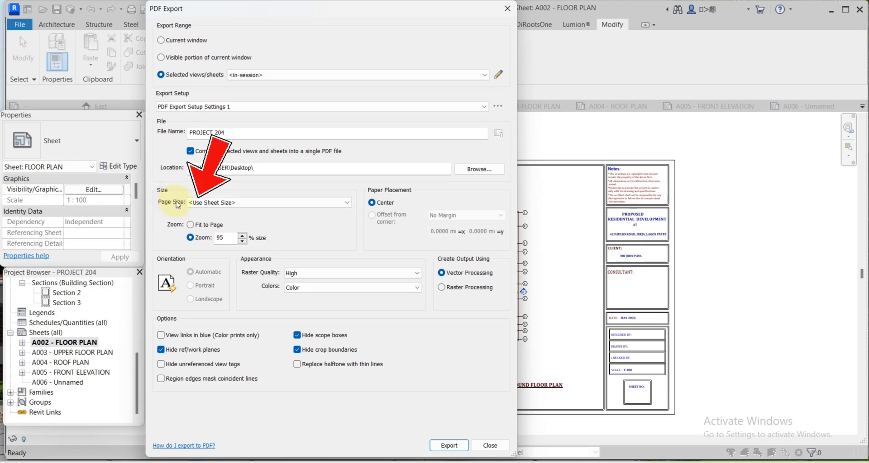
# Set page size to ISO A3 with 95% zoom and export the PDF.
pyautogui.click(347, 203)
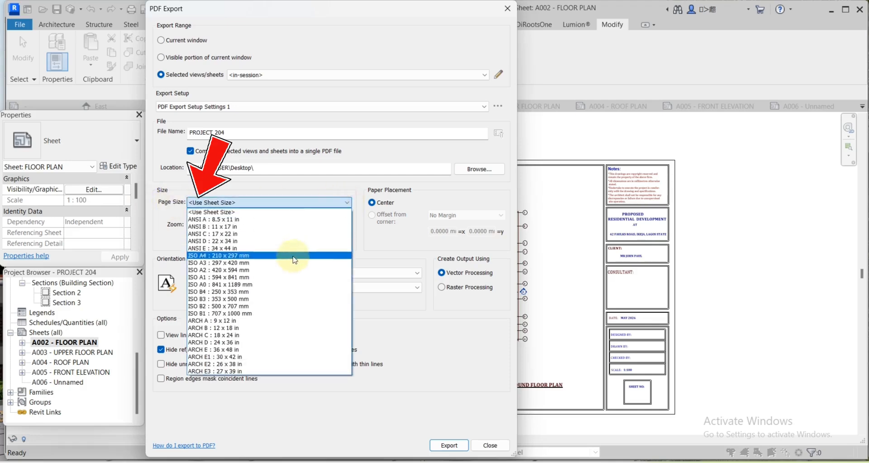
pyautogui.click(225, 265)
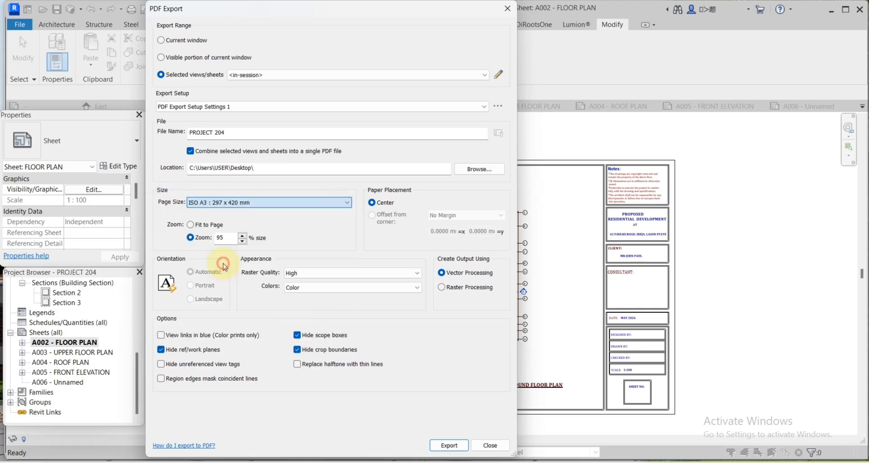
pyautogui.click(191, 225)
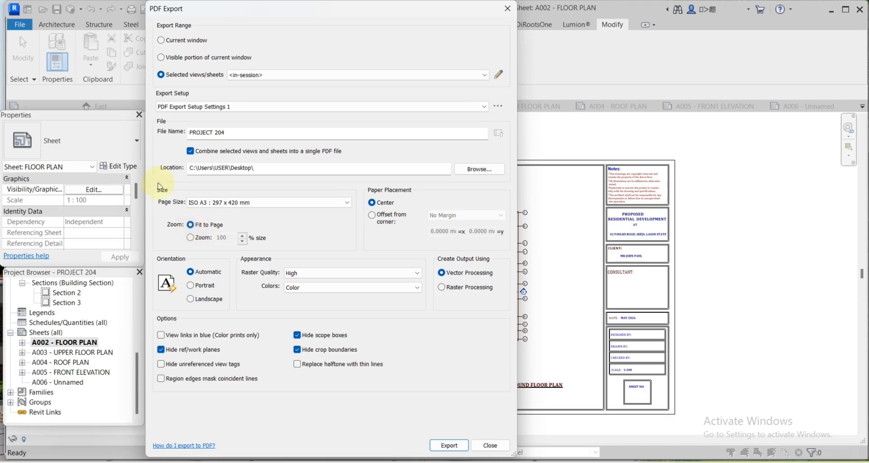
pyautogui.click(194, 238)
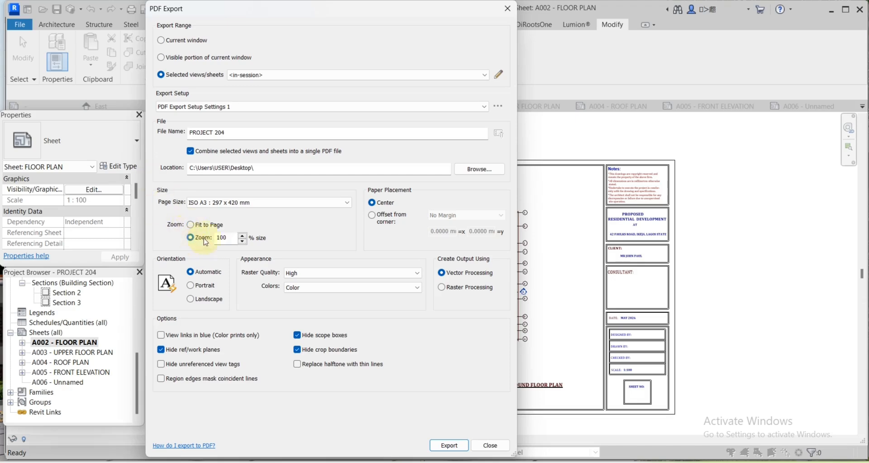
pyautogui.click(243, 243)
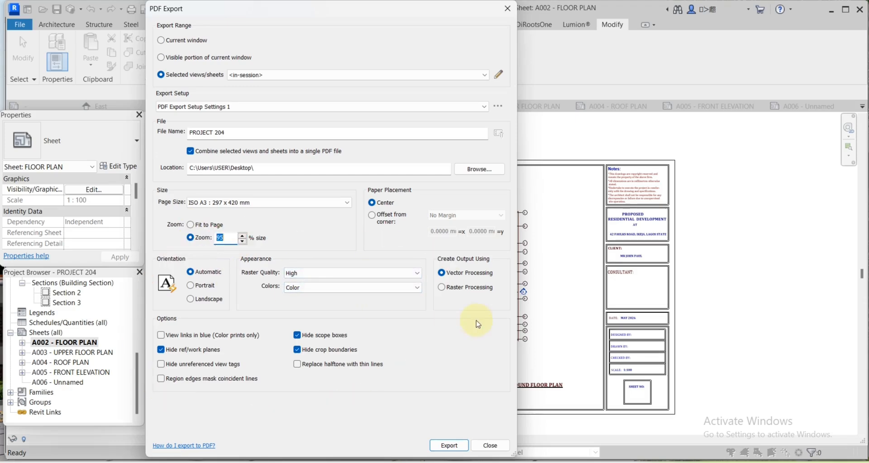
pyautogui.click(448, 446)
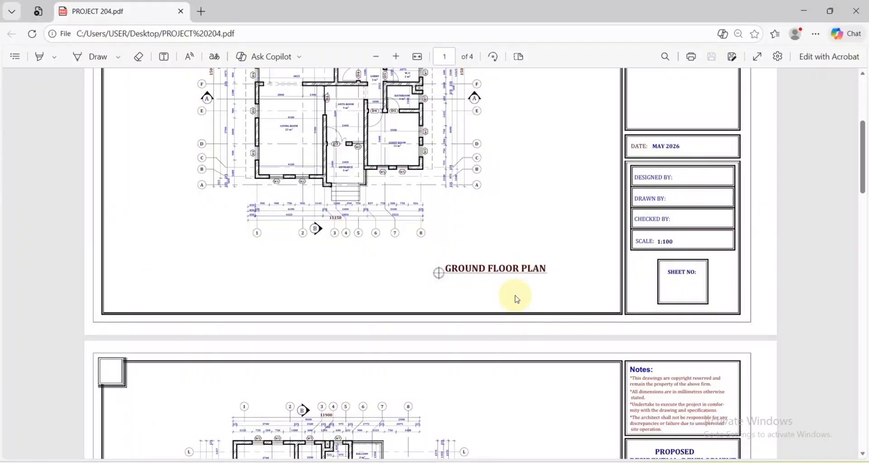
# Scroll through the four pages of PROJECT 204.pdf in Edge, then back up.
pyautogui.scroll(-15, 516, 299)
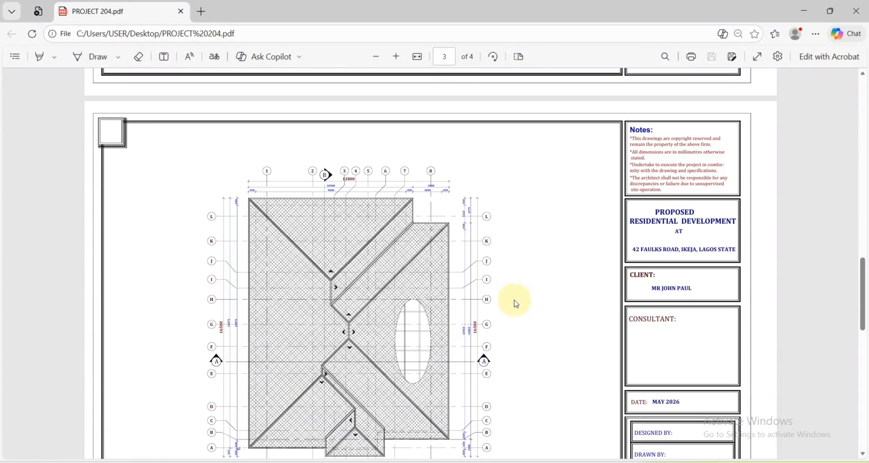
pyautogui.scroll(-10, 515, 303)
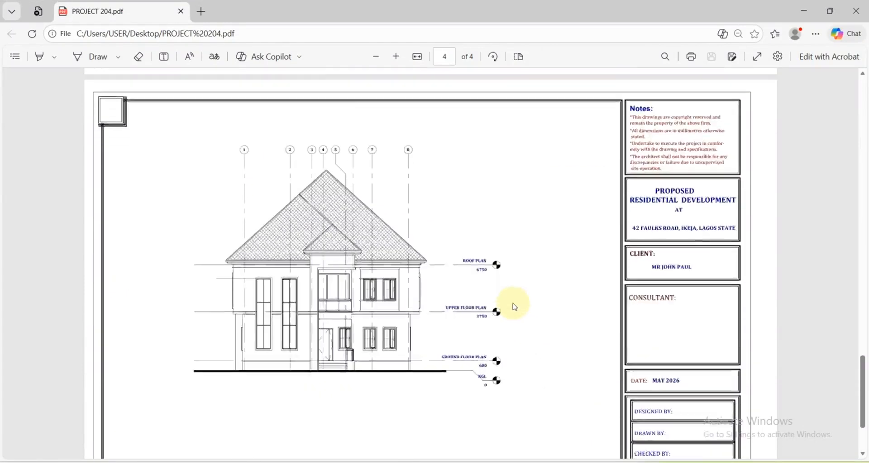
pyautogui.scroll(1, 514, 307)
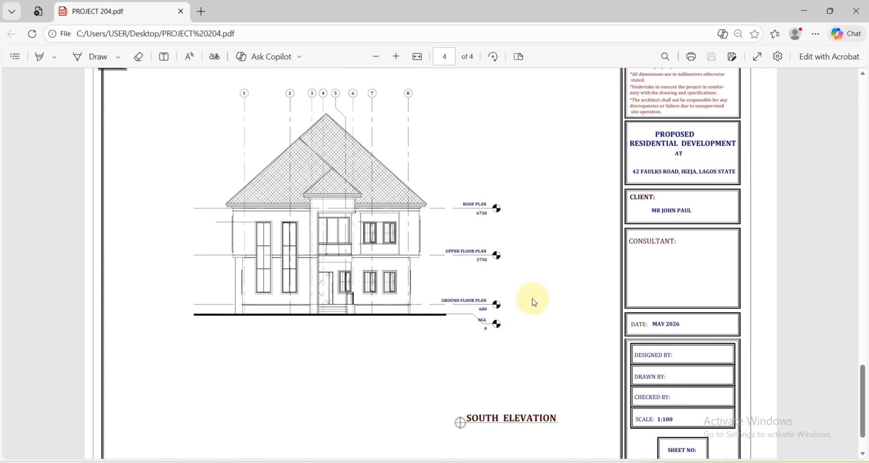
pyautogui.scroll(15, 511, 281)
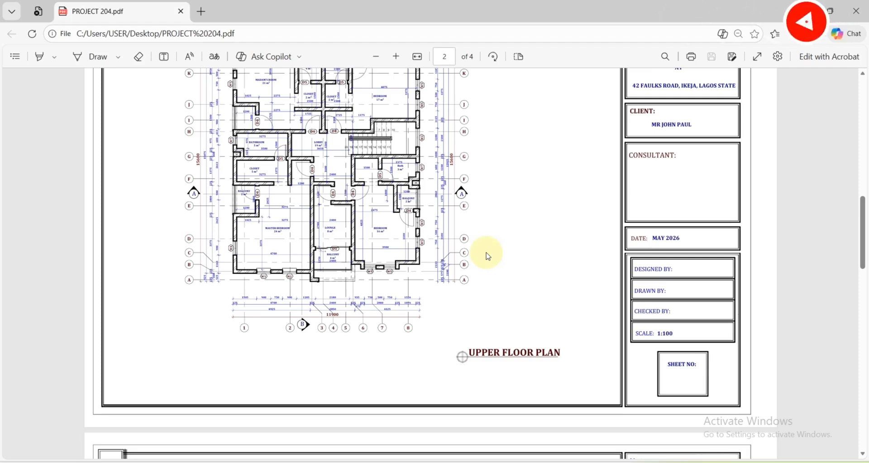